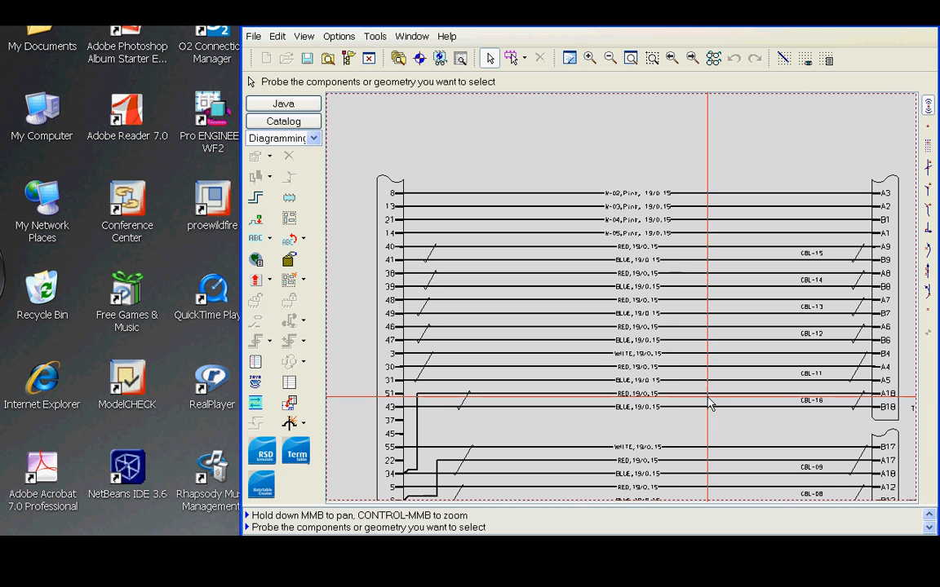
# Launch the DataTable Creator and open its wire spool entry form.
pyautogui.click(258, 491)
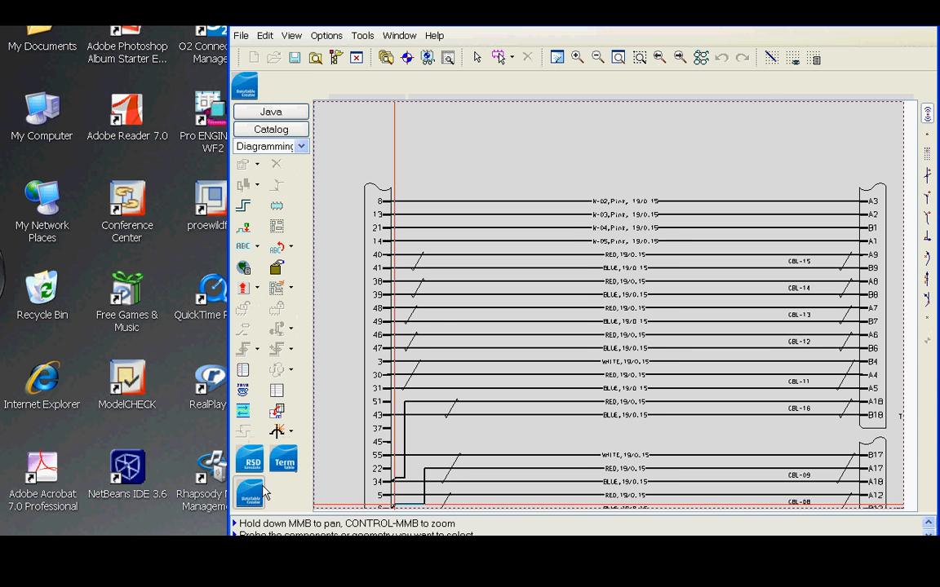
pyautogui.click(237, 85)
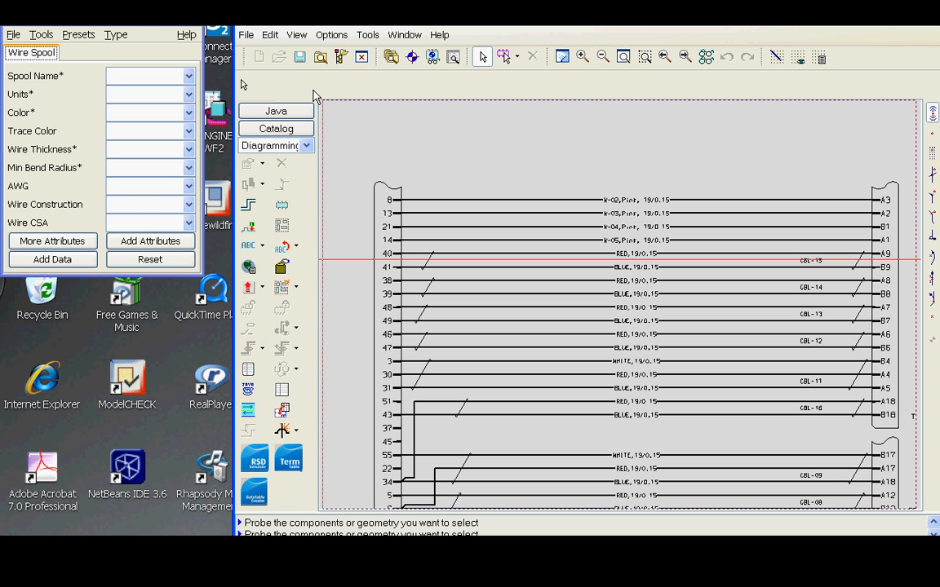
pyautogui.click(112, 22)
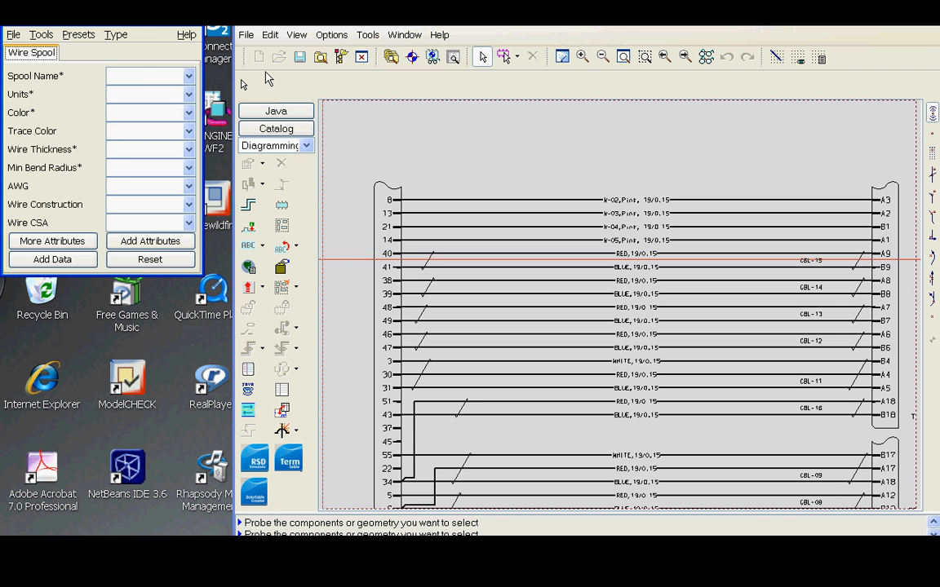
# Enter WG20-0 as the spool name.
pyautogui.click(143, 75)
pyautogui.write('WG20-0')
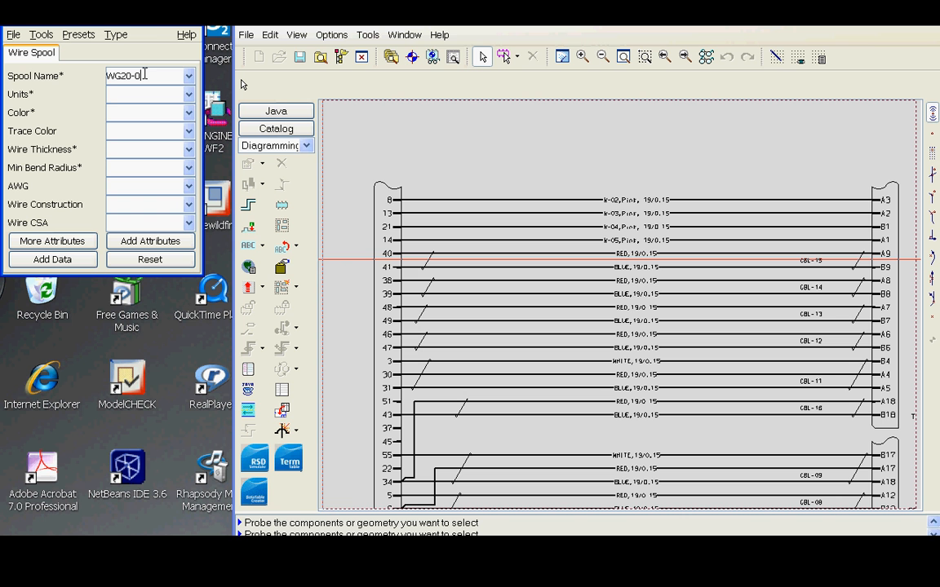
# Set the units to Inch and the color to Black.
pyautogui.click(192, 99)
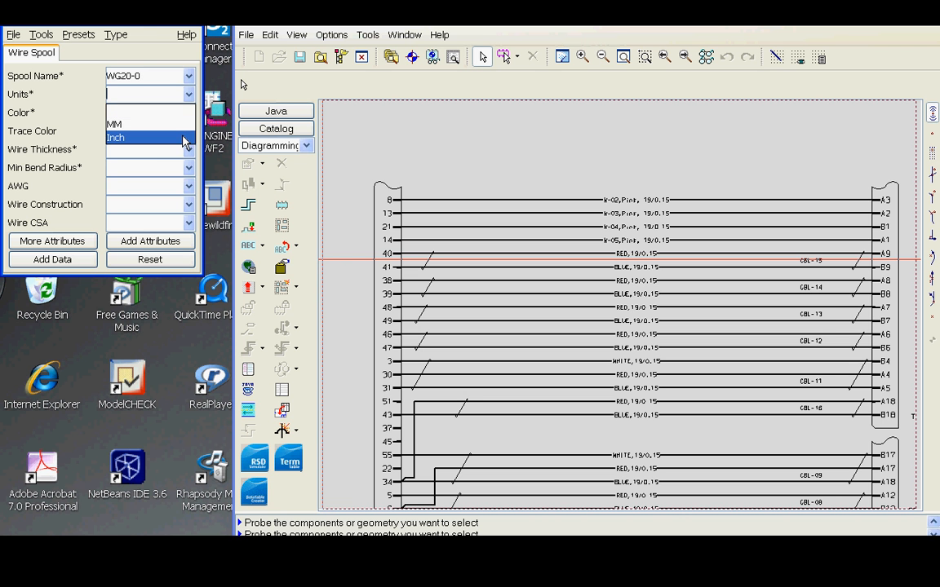
pyautogui.click(186, 136)
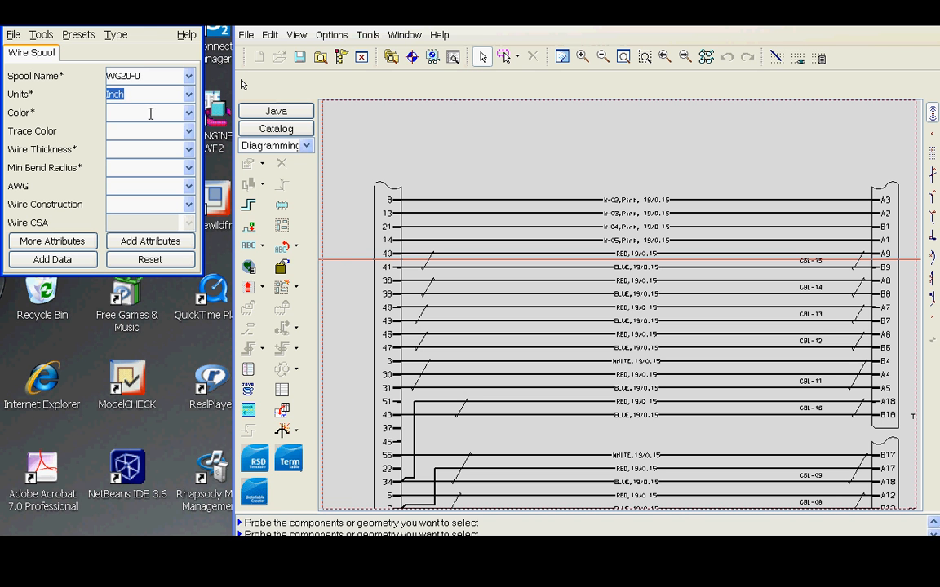
pyautogui.click(189, 113)
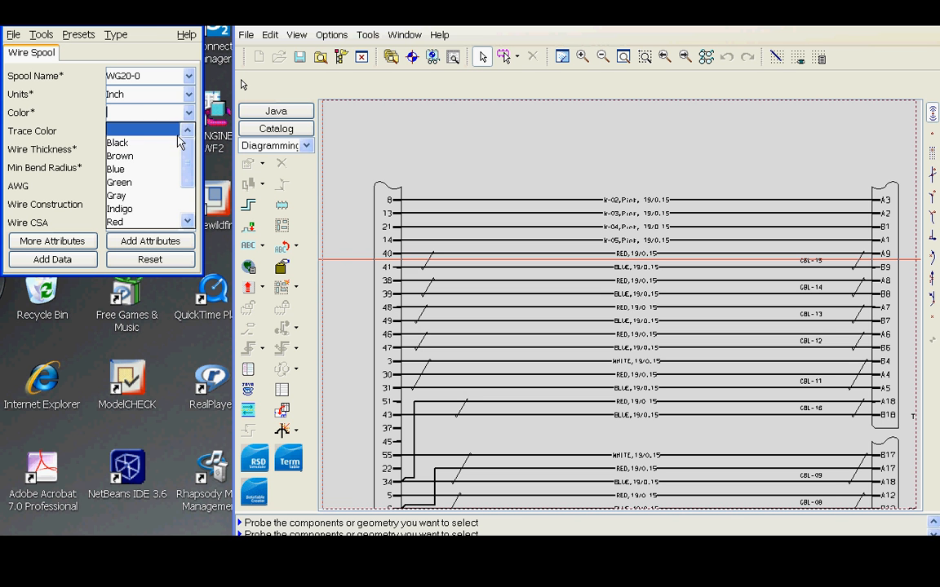
pyautogui.click(120, 143)
# Set the wire thickness to 0.082 and the minimum bend radius to 0.16.
pyautogui.click(155, 151)
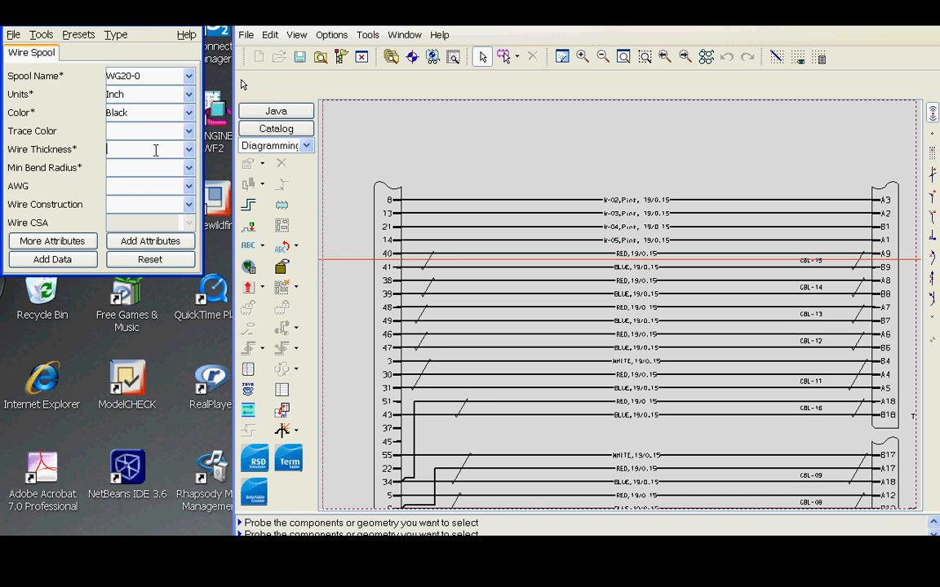
pyautogui.write('0.082')
pyautogui.click(149, 170)
pyautogui.write('0.16')
# Set the AWG to 20 and the wire construction to 7/28.
pyautogui.click(188, 186)
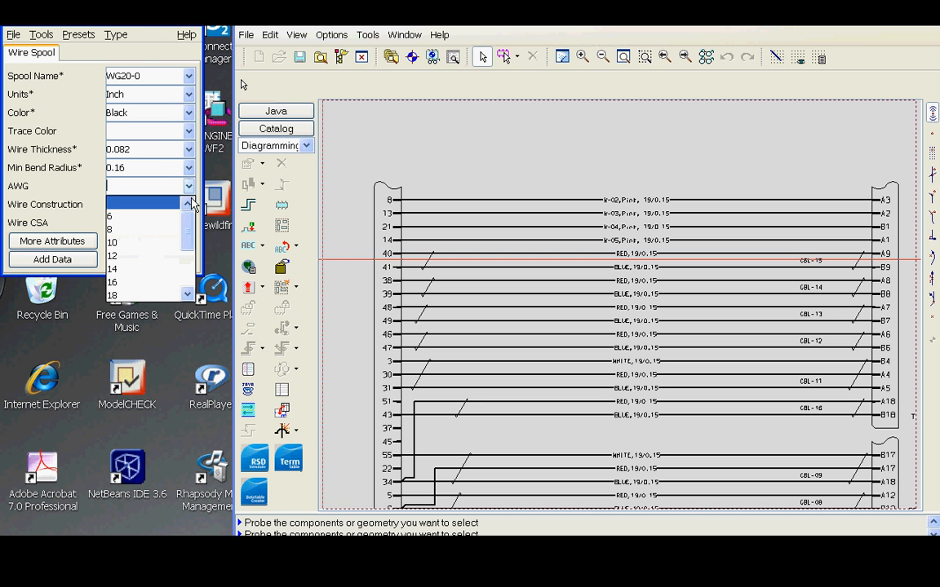
pyautogui.scroll(-2, 177, 277)
pyautogui.click(168, 245)
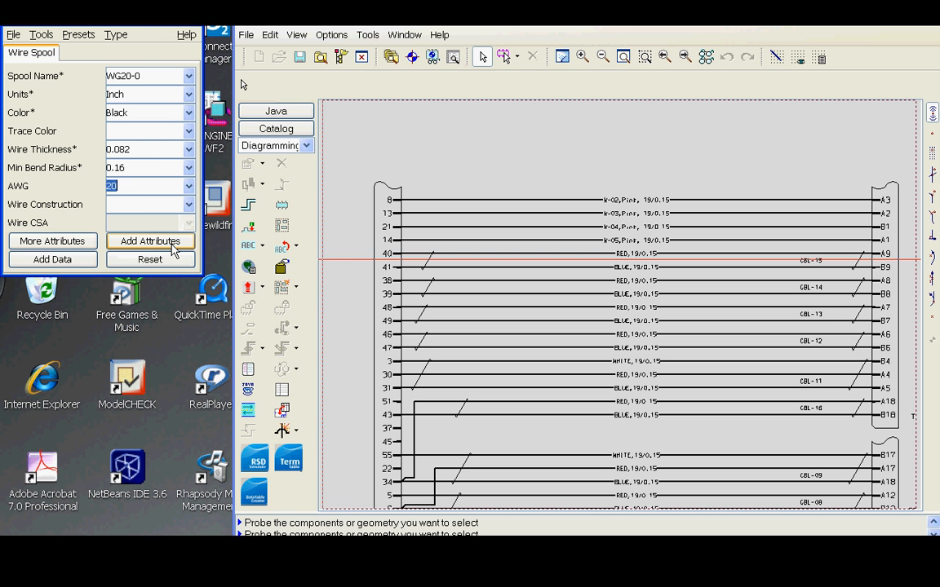
pyautogui.click(141, 204)
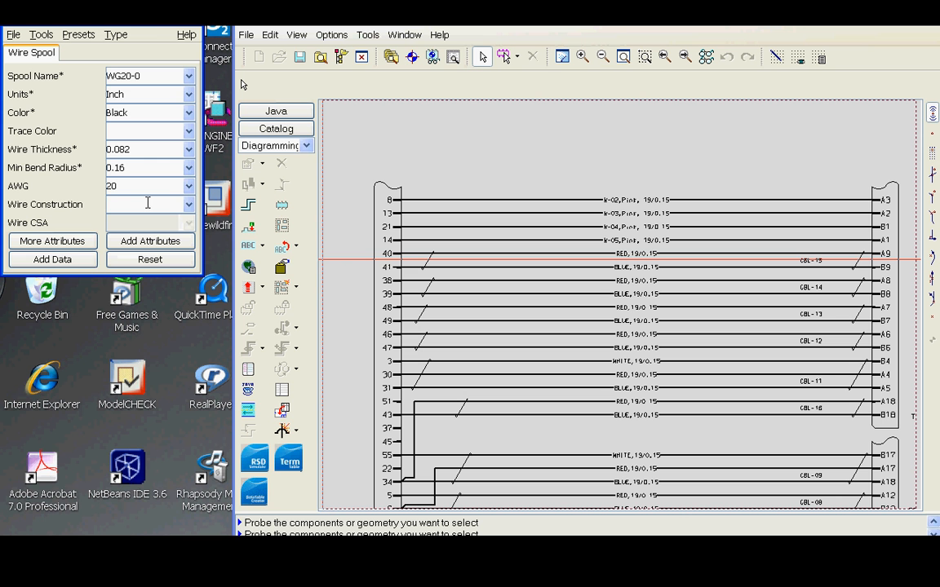
pyautogui.write('7/28')
# Open the additional attributes and set the conductor material to Tinned Copper.
pyautogui.click(86, 241)
pyautogui.click(115, 54)
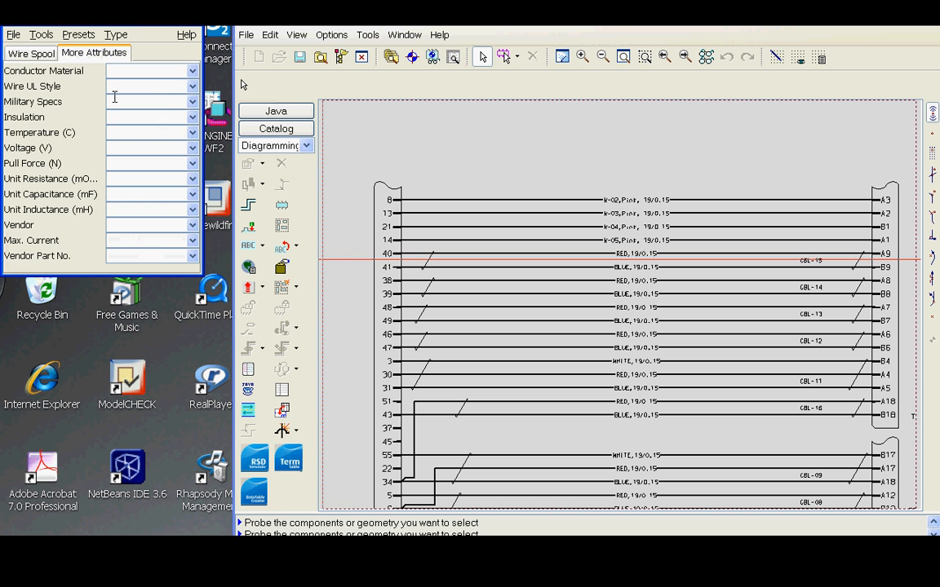
pyautogui.click(192, 72)
pyautogui.click(163, 100)
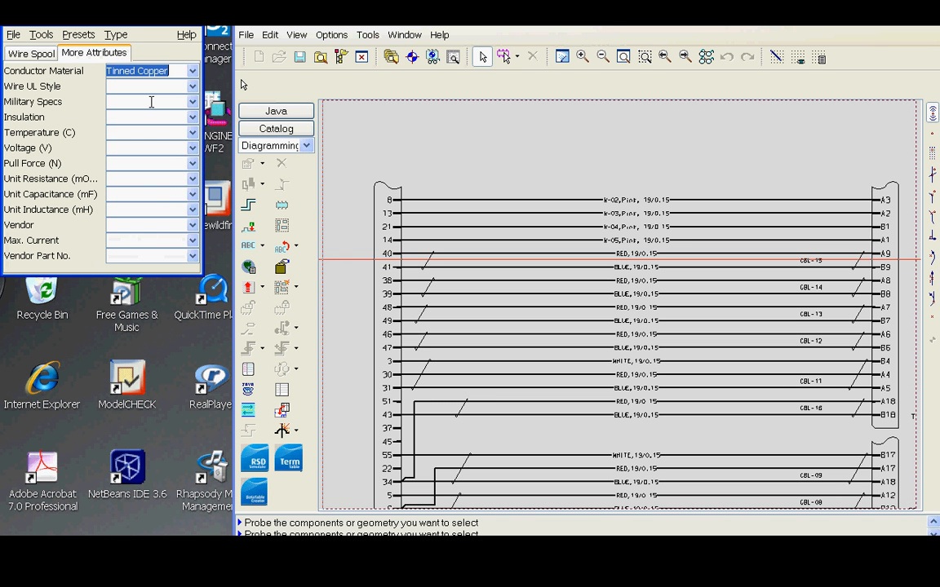
# Enter SAE J1128-GPT as the military spec.
pyautogui.click(151, 102)
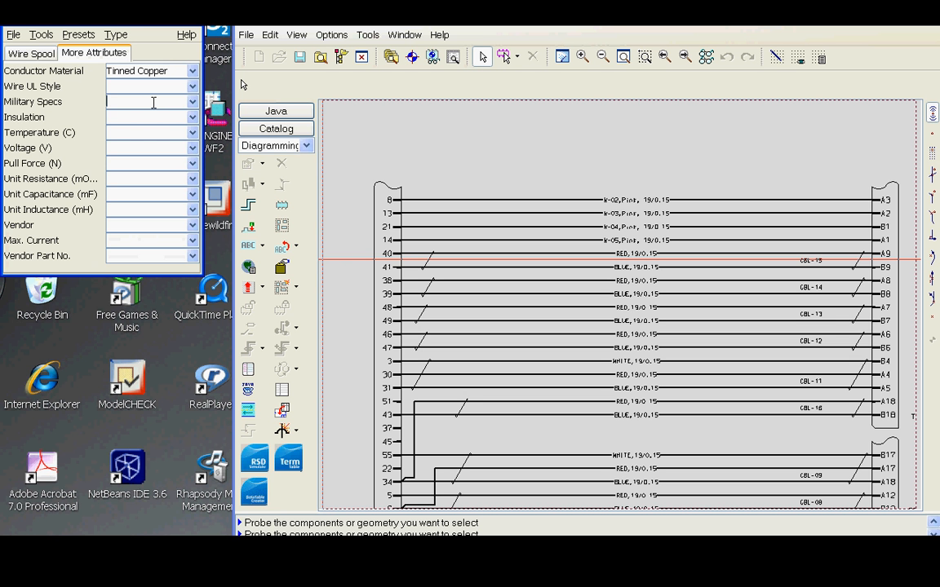
pyautogui.write('SAE J1128- GPT')
# Set the insulation to PVC and the temperature to 80.
pyautogui.click(173, 116)
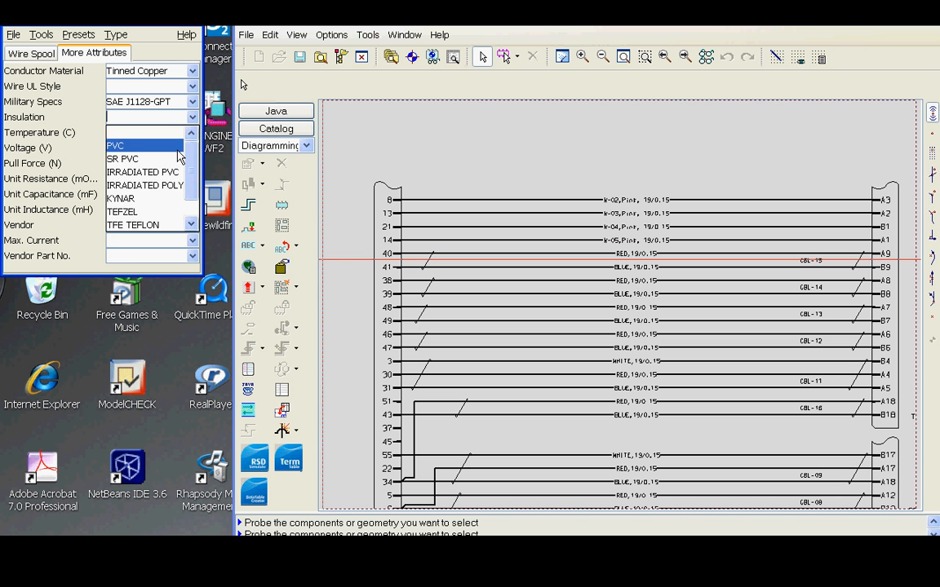
pyautogui.click(177, 146)
pyautogui.click(173, 133)
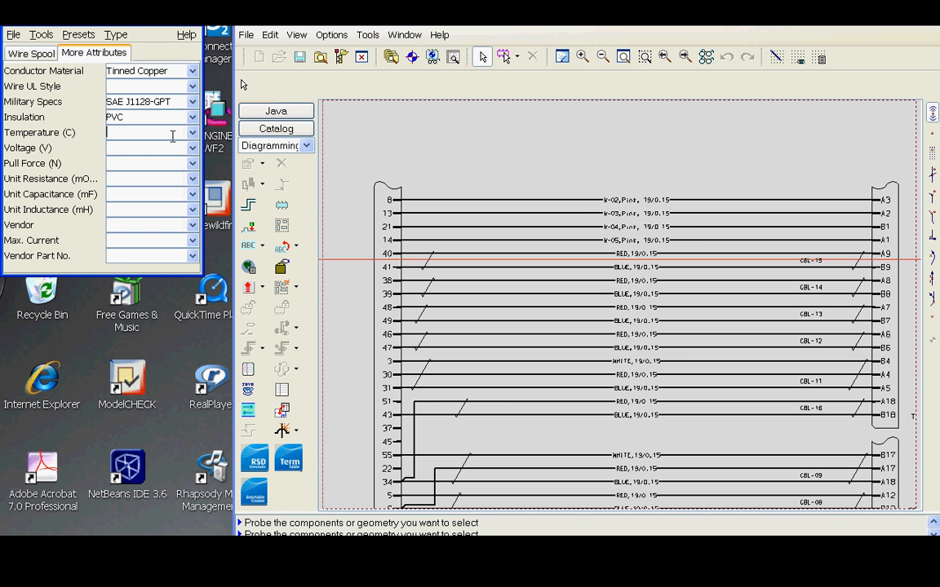
pyautogui.write('80')
# Set the voltage to 12 and the vendor to Waytek.
pyautogui.click(131, 148)
pyautogui.write('12')
pyautogui.click(152, 224)
pyautogui.write('Waytek')
# Set the maximum current to 1 and the vendor part number to WG20-0.
pyautogui.click(137, 240)
pyautogui.write('1')
pyautogui.press('Tab')
pyautogui.write('WG')
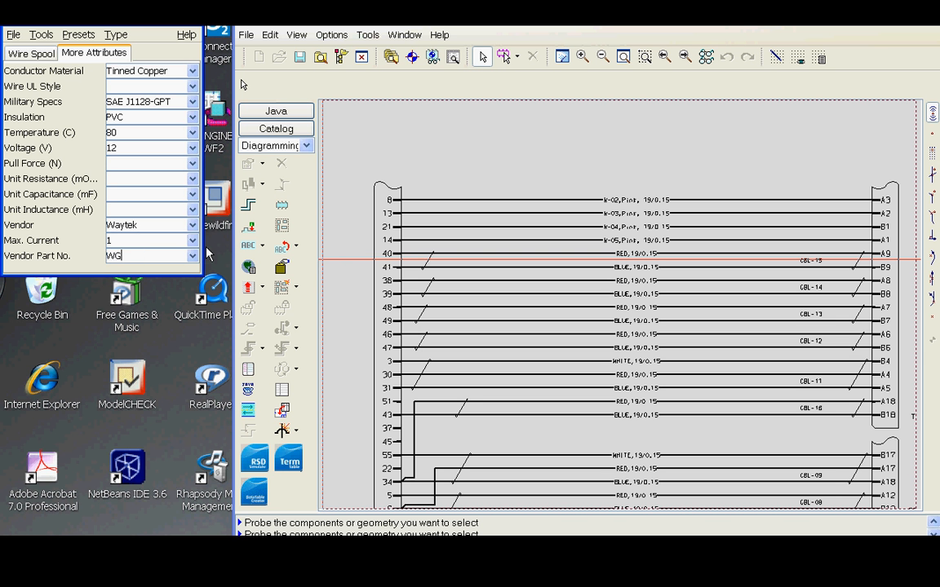
pyautogui.write('20-0')
# Add the WG20-0 spool as a data table entry and acknowledge the confirmation.
pyautogui.click(51, 53)
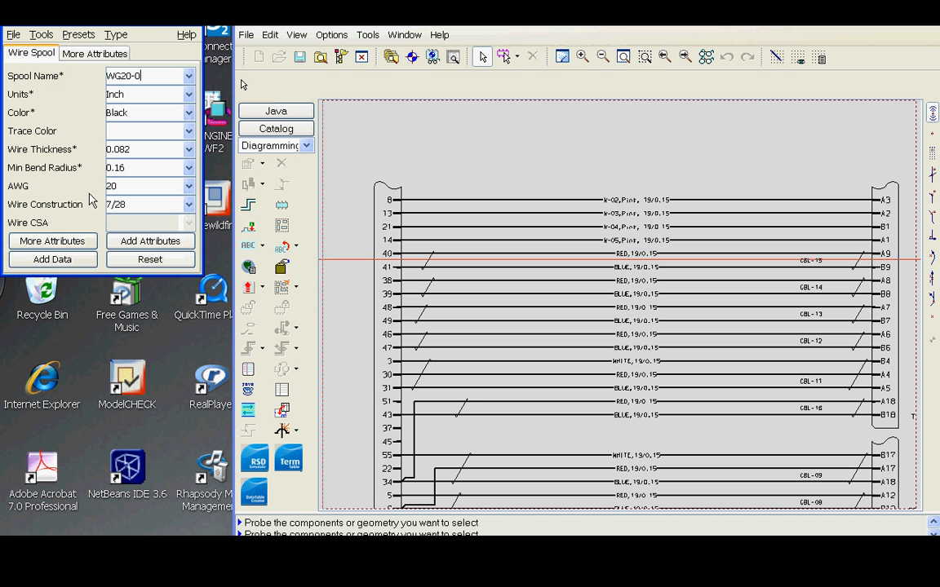
pyautogui.click(70, 259)
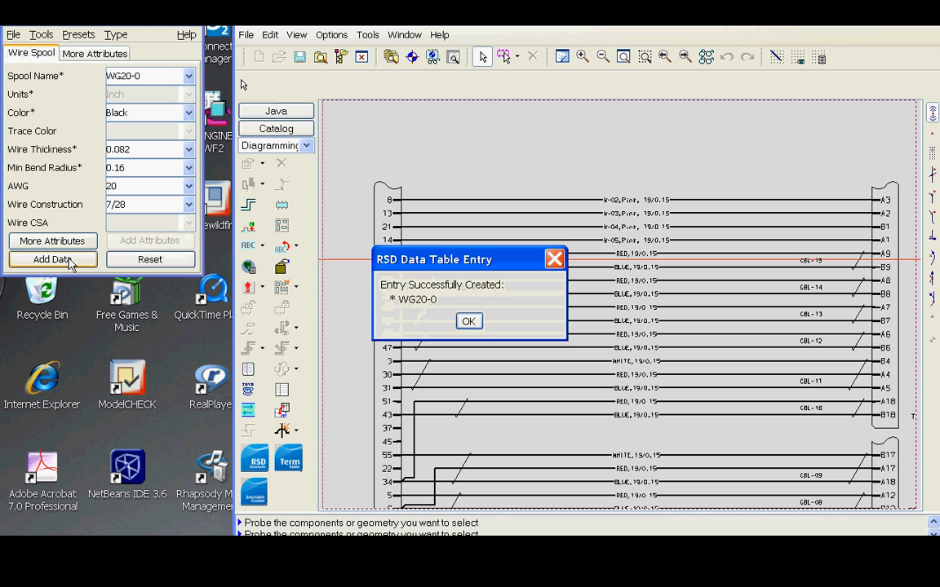
pyautogui.click(468, 321)
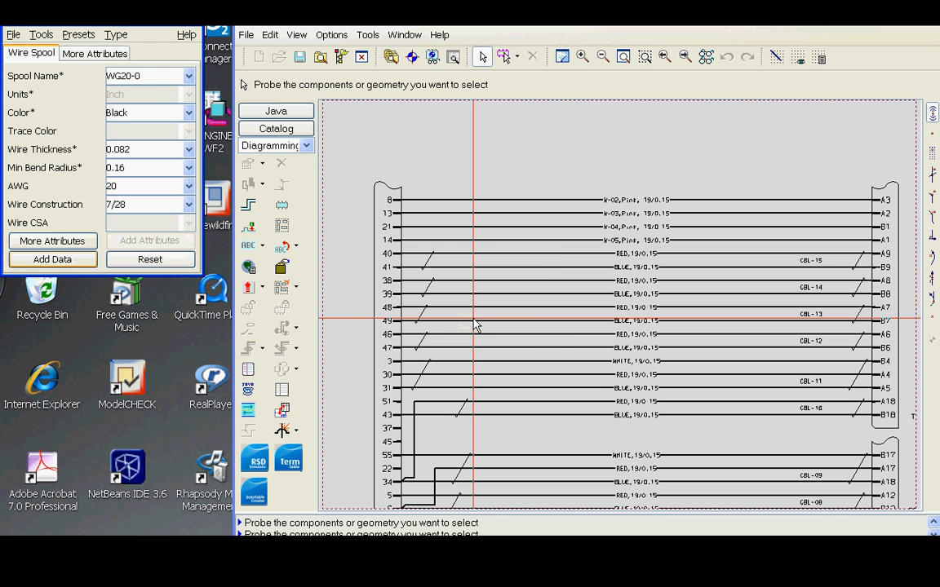
# Open the Datatable Navigator and move it below the form.
pyautogui.click(13, 35)
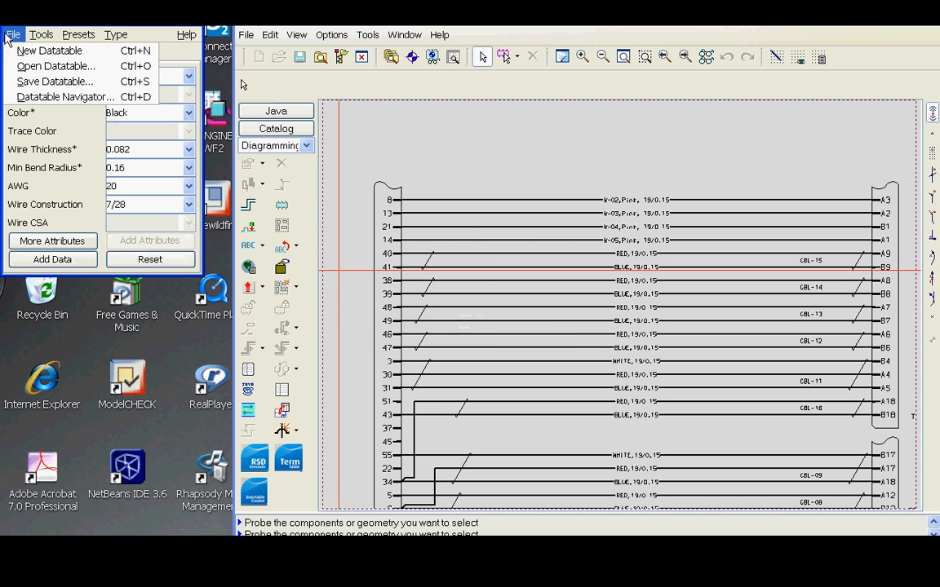
pyautogui.click(57, 96)
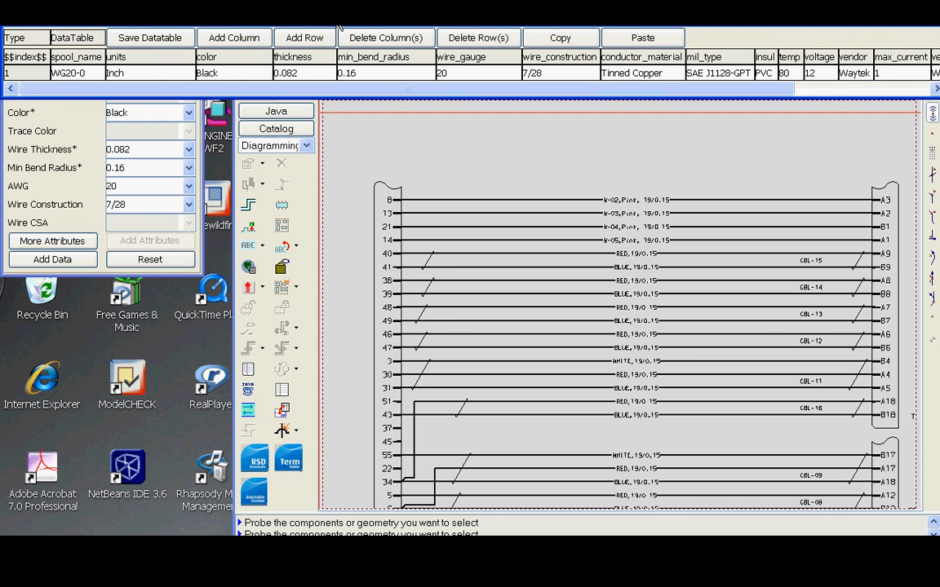
pyautogui.moveTo(337, 19); pyautogui.dragTo(342, 312)
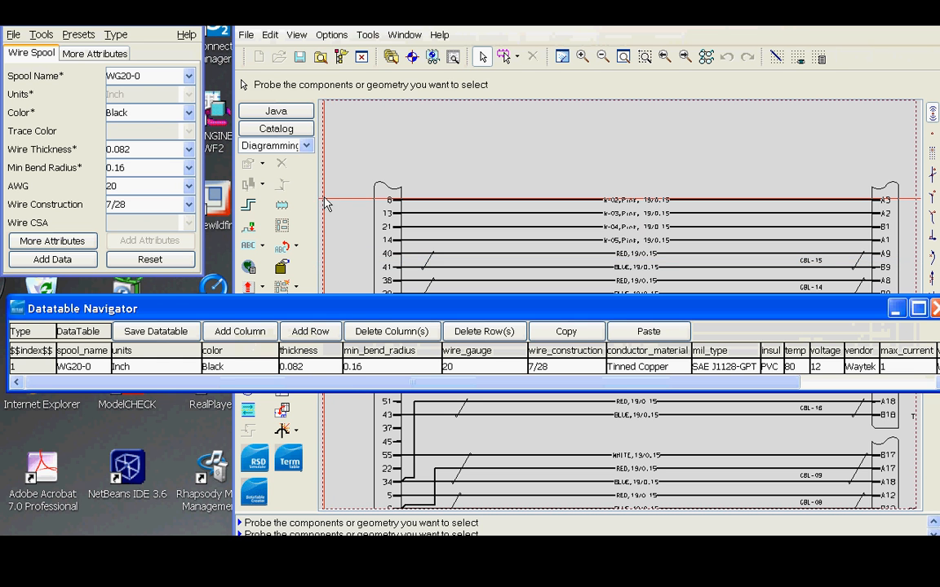
# Change the spool name to WG20-1 and the color to Brown.
pyautogui.click(147, 75)
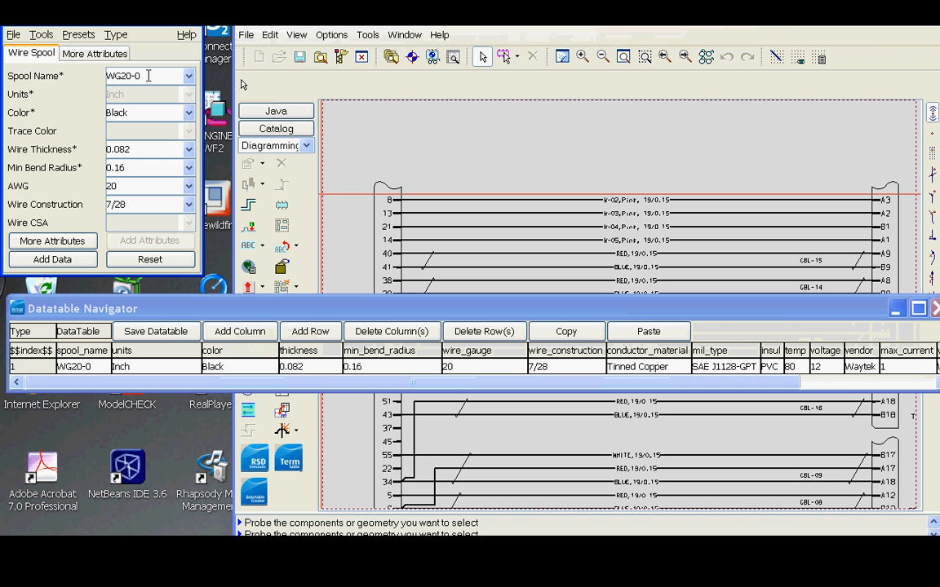
pyautogui.press('BackSpace')
pyautogui.write('1')
pyautogui.click(177, 113)
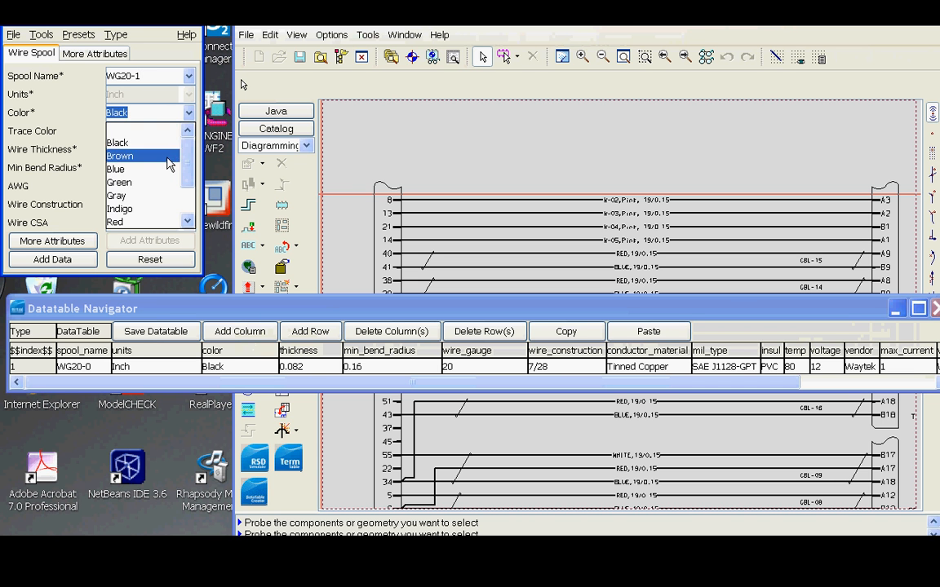
pyautogui.click(155, 140)
pyautogui.click(94, 54)
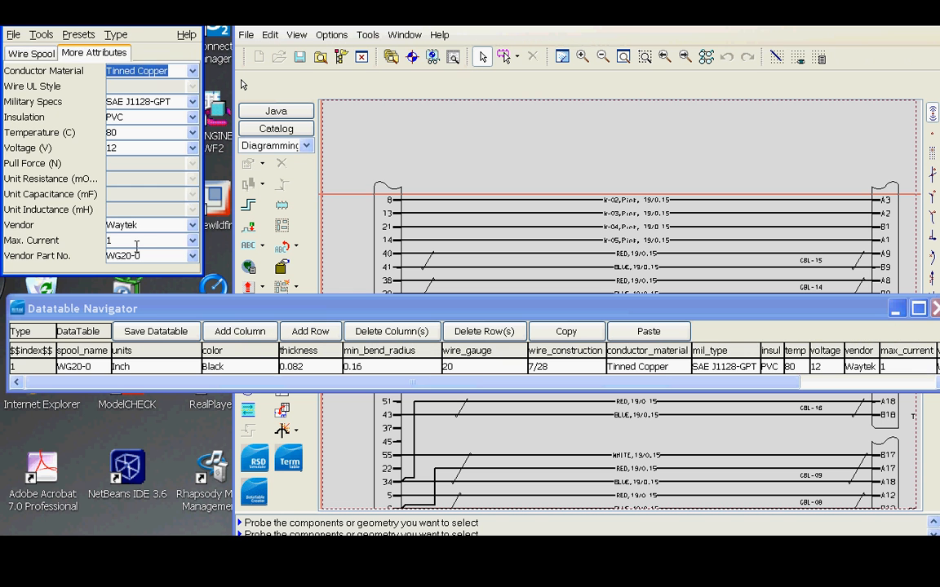
# Set the vendor part number to WG20-1 and add the spool as a new data table entry.
pyautogui.press('BackSpace')
pyautogui.write('1')
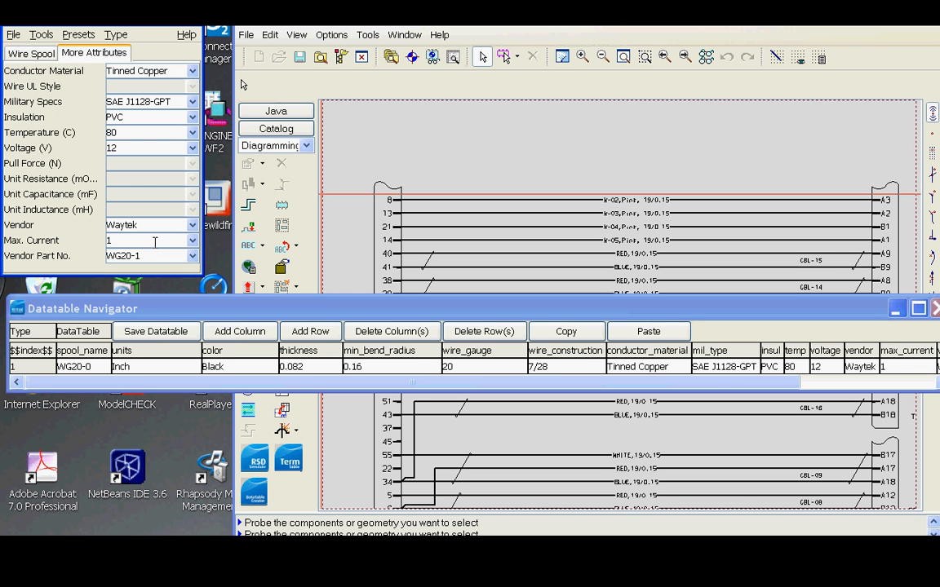
pyautogui.click(45, 53)
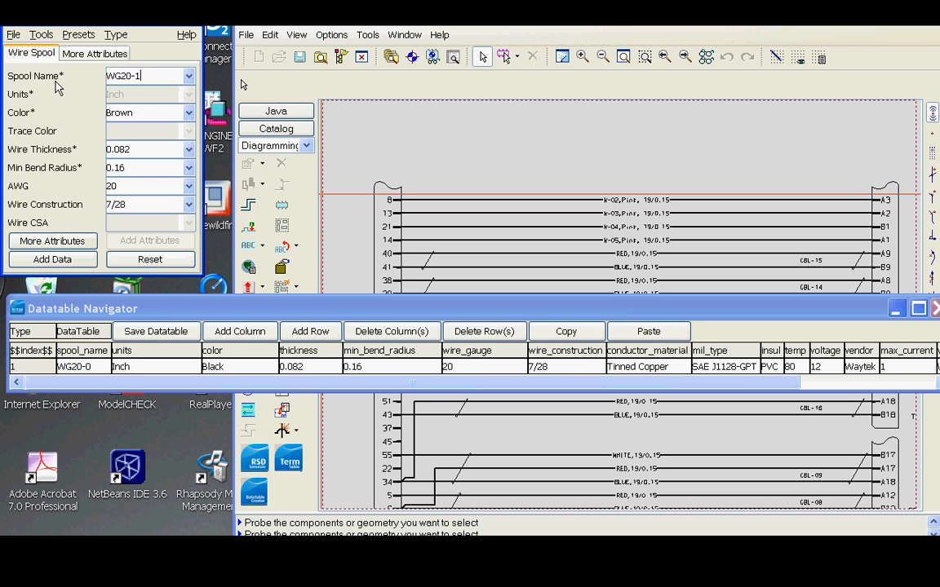
pyautogui.click(72, 259)
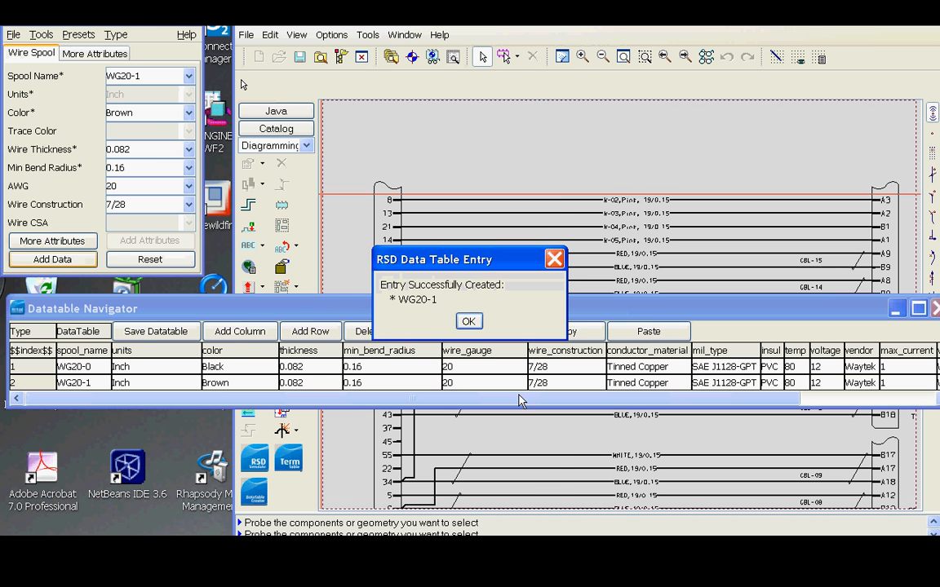
pyautogui.click(469, 321)
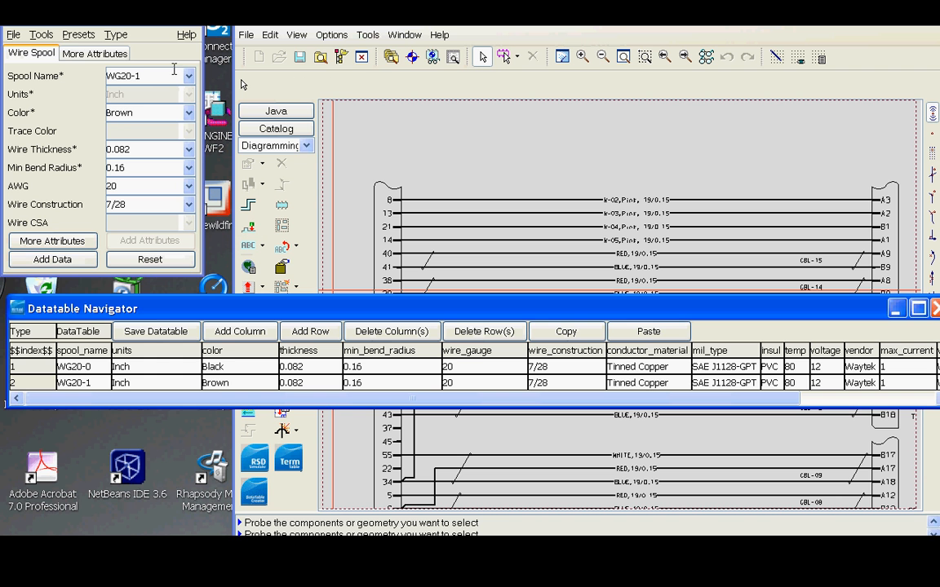
# Change the spool name to WG20-2 and the color to Red.
pyautogui.click(135, 75)
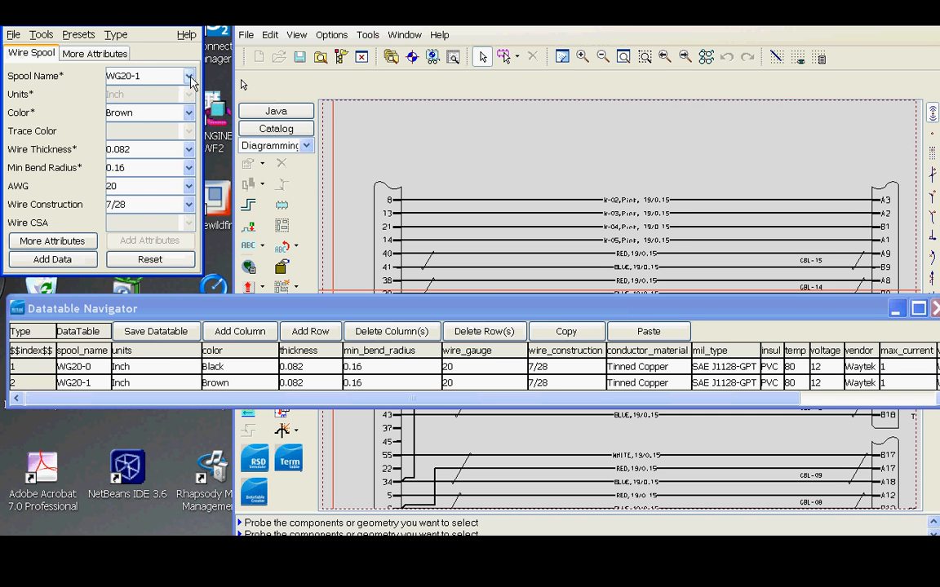
pyautogui.press('BackSpace')
pyautogui.write('2')
pyautogui.click(184, 118)
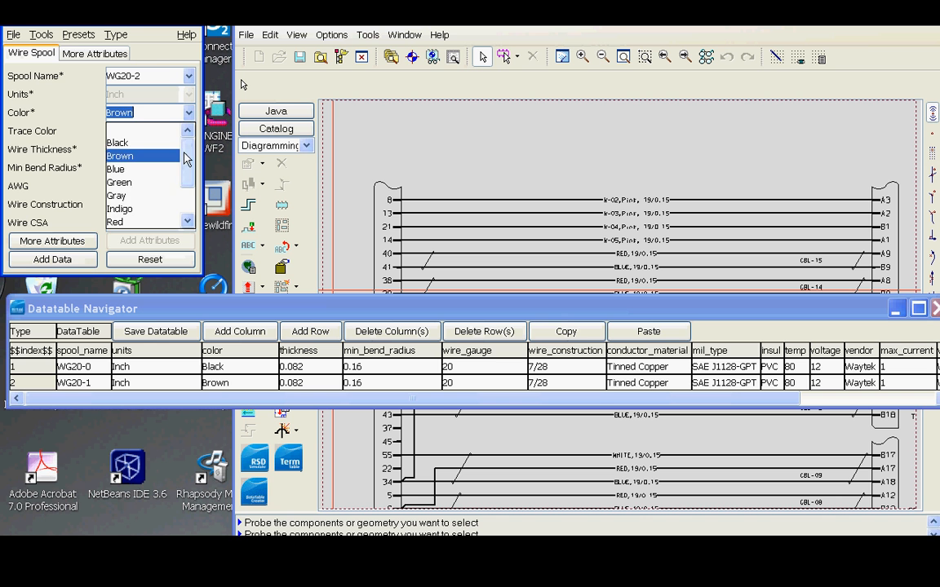
pyautogui.click(168, 222)
# Set the vendor part number to WG20-2.
pyautogui.click(94, 53)
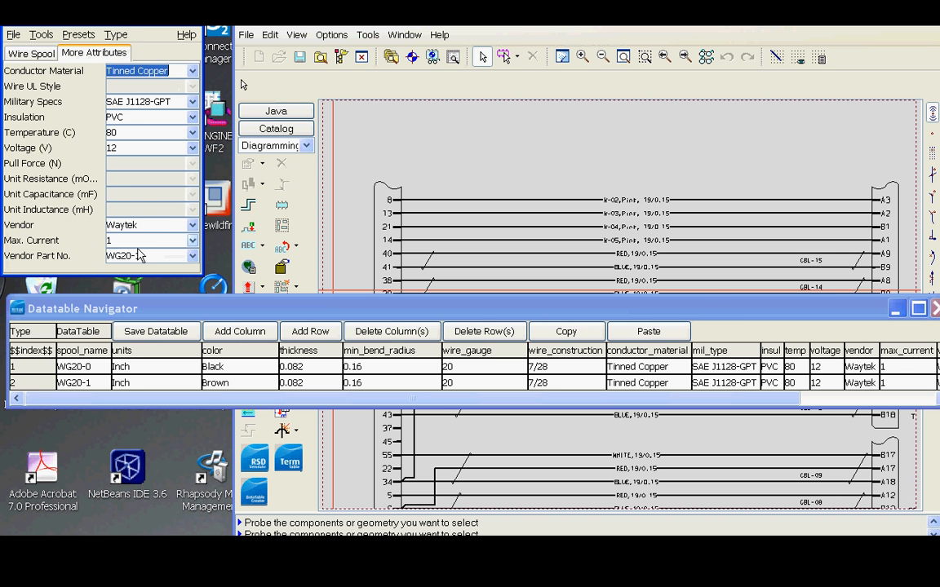
pyautogui.click(140, 254)
pyautogui.press('BackSpace')
pyautogui.write('2')
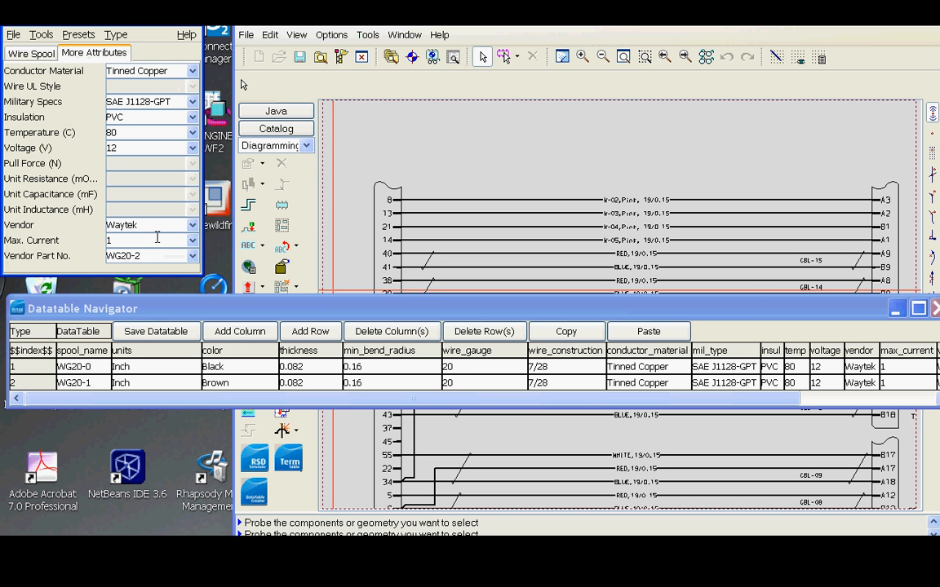
# Add the WG20-2 spool as a new data table entry and acknowledge the confirmation.
pyautogui.click(34, 53)
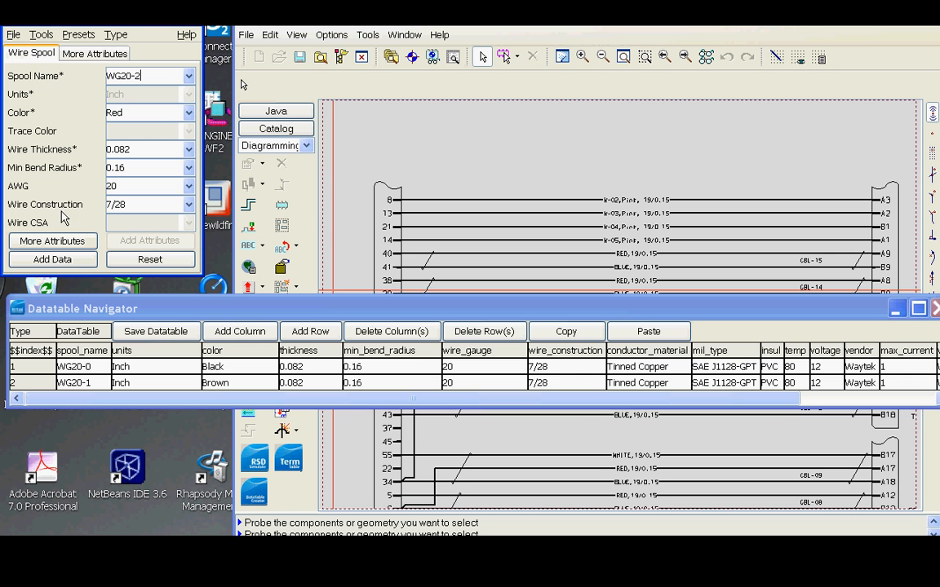
pyautogui.click(53, 260)
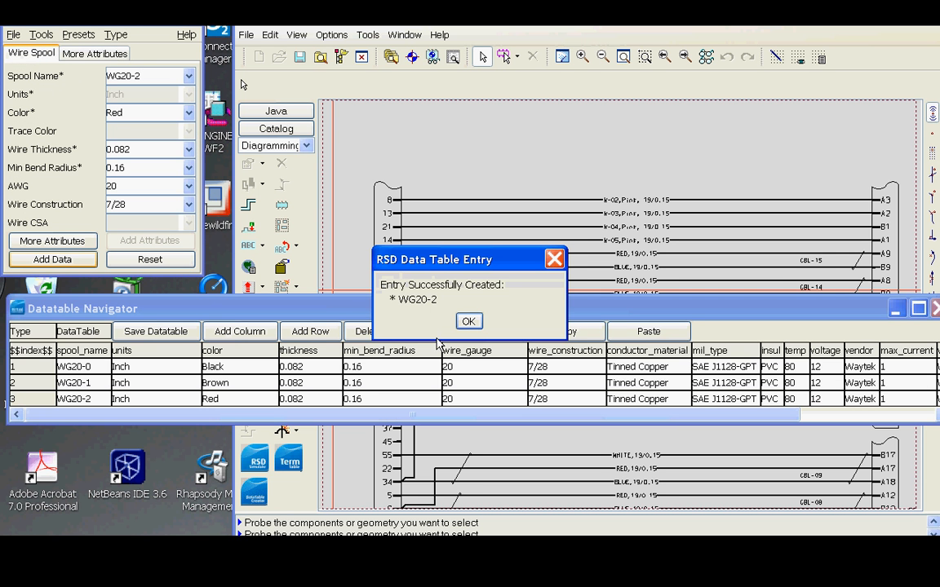
pyautogui.click(469, 322)
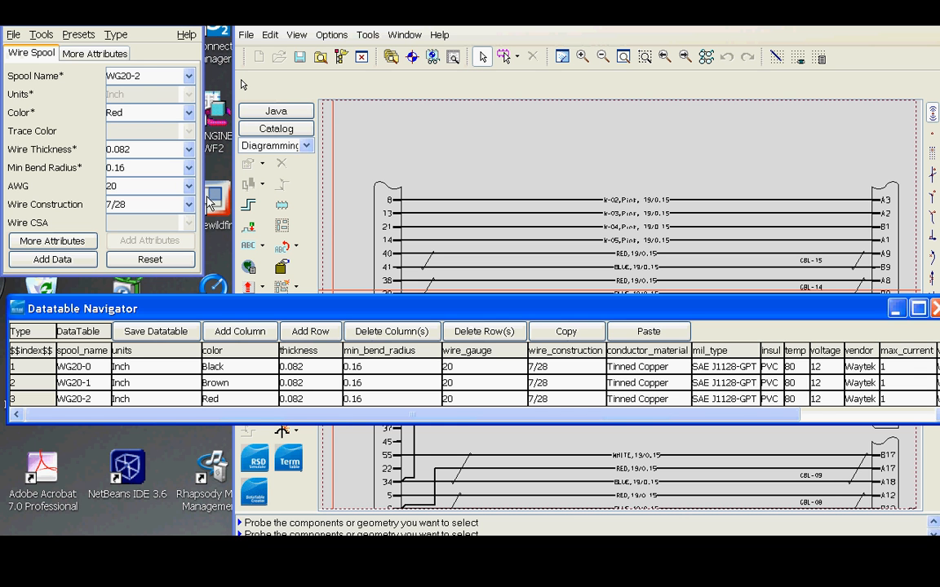
# Change the spool name to WG18-0 and the color to Black.
pyautogui.click(167, 78)
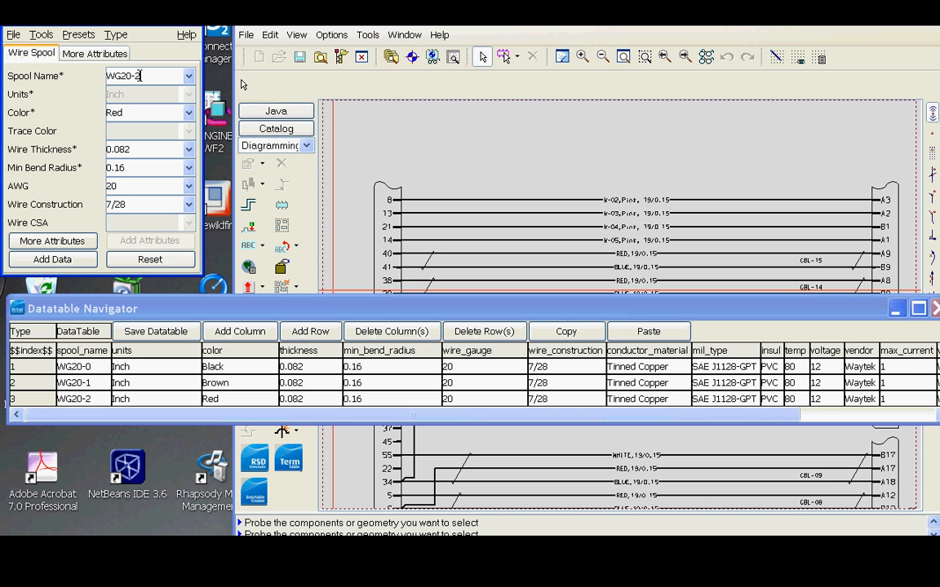
pyautogui.press('BackSpace')
pyautogui.press('BackSpace')
pyautogui.press('BackSpace')
pyautogui.press('BackSpace')
pyautogui.write('18-0')
pyautogui.click(189, 112)
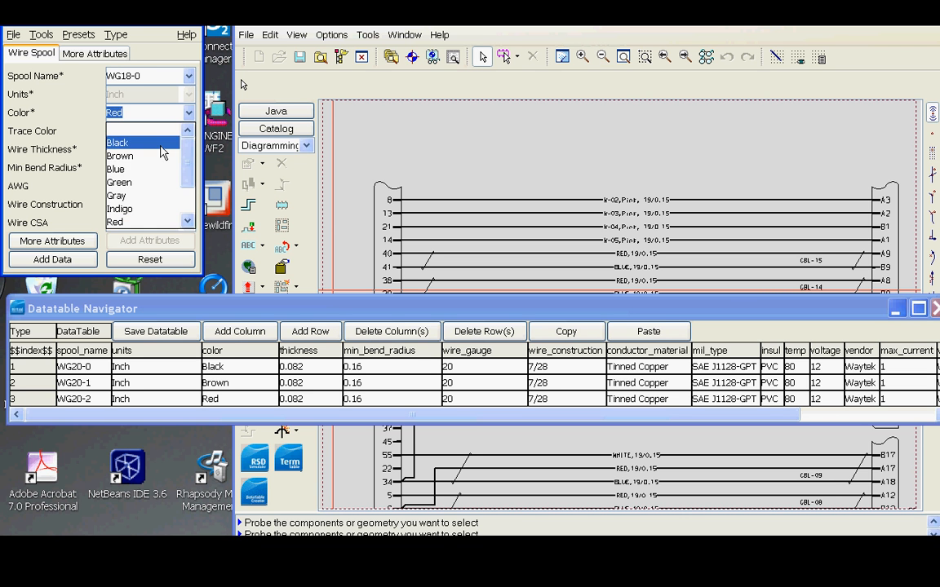
pyautogui.click(160, 128)
pyautogui.click(155, 152)
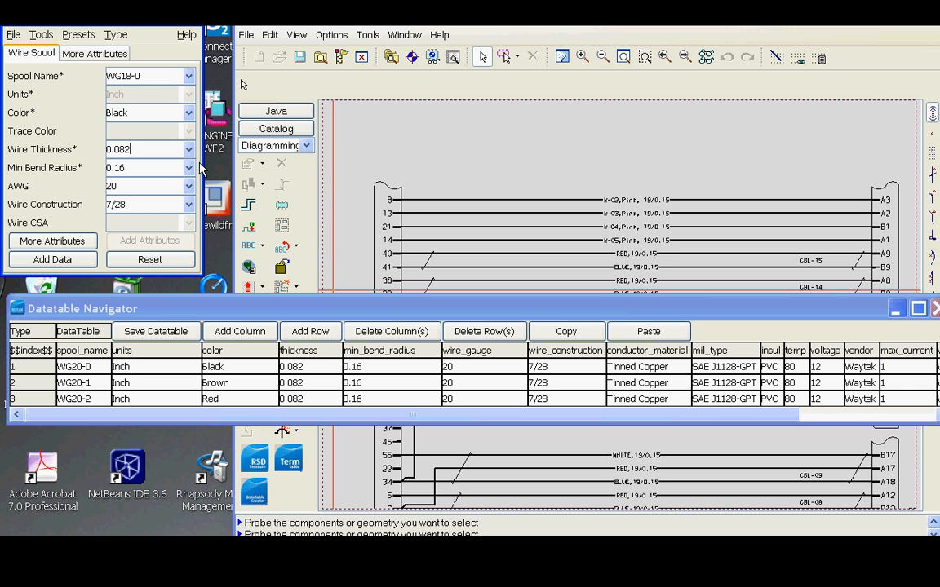
# Set the wire thickness to 0.093 and the minimum bend radius to 0.18.
pyautogui.press('BackSpace')
pyautogui.press('BackSpace')
pyautogui.write('93')
pyautogui.click(129, 168)
pyautogui.press('BackSpace')
pyautogui.write('8')
# Set the AWG to 18 and the wire construction to 16/30.
pyautogui.click(189, 186)
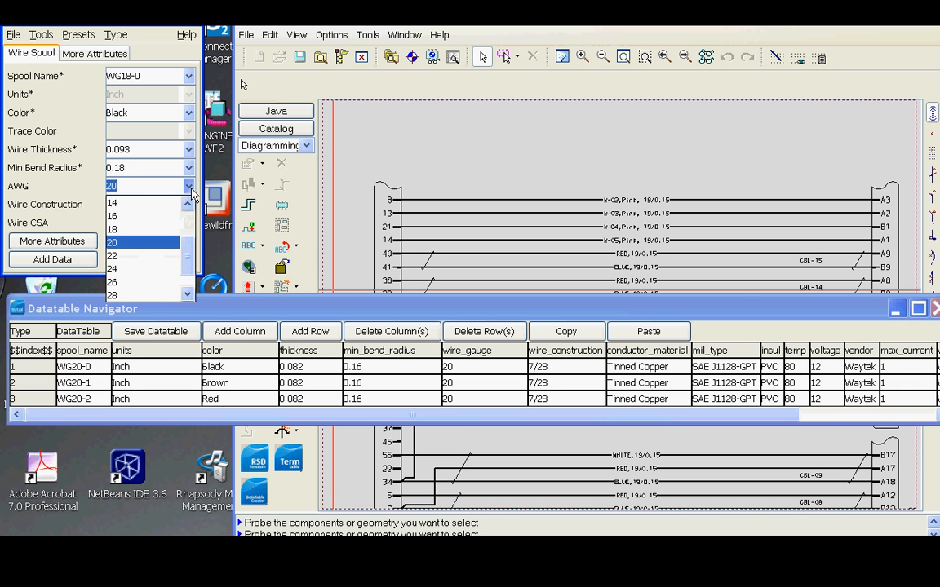
pyautogui.click(173, 230)
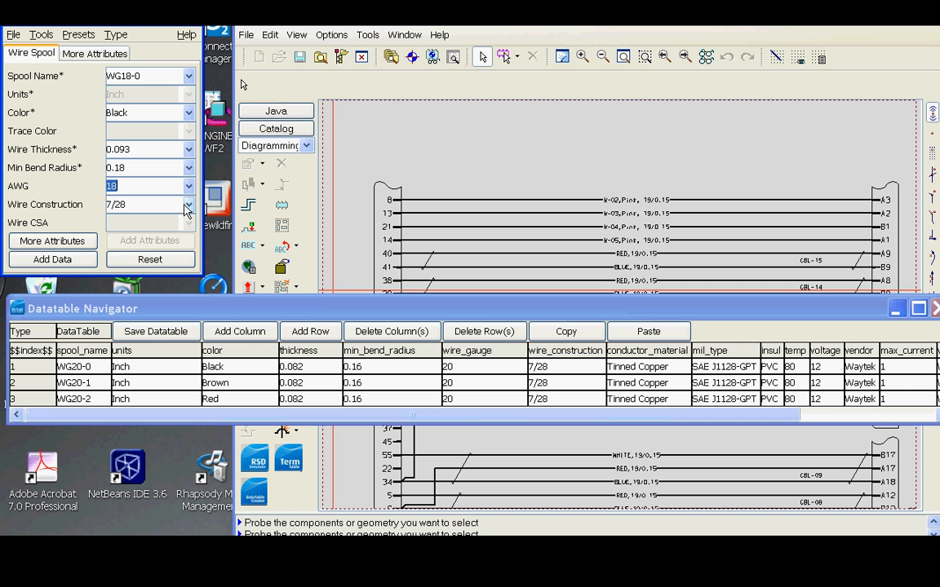
pyautogui.click(189, 204)
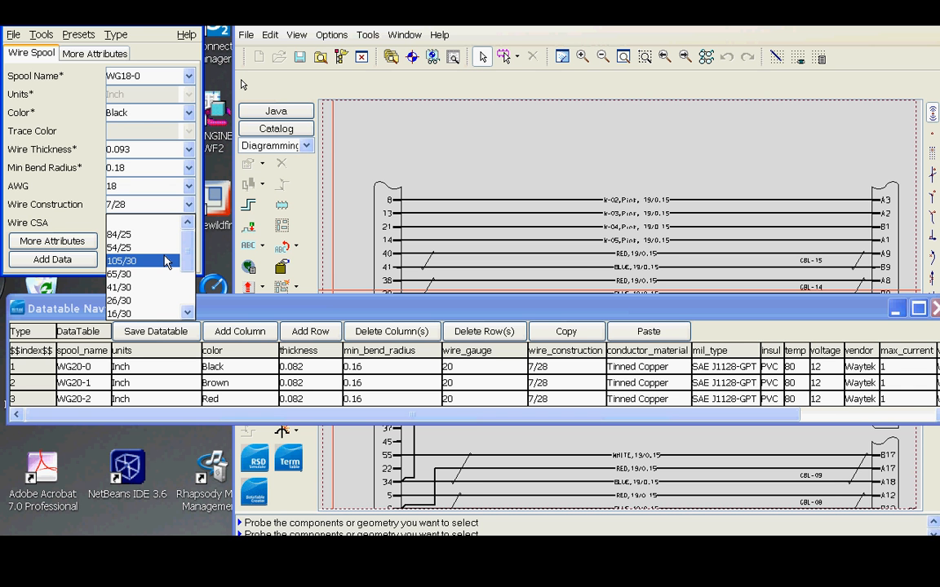
pyautogui.scroll(-3, 166, 261)
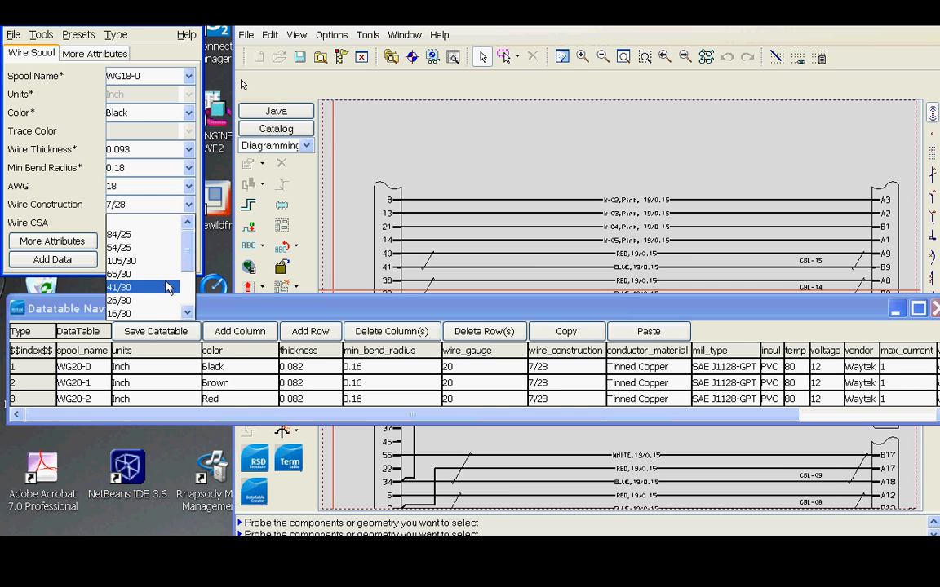
pyautogui.click(171, 273)
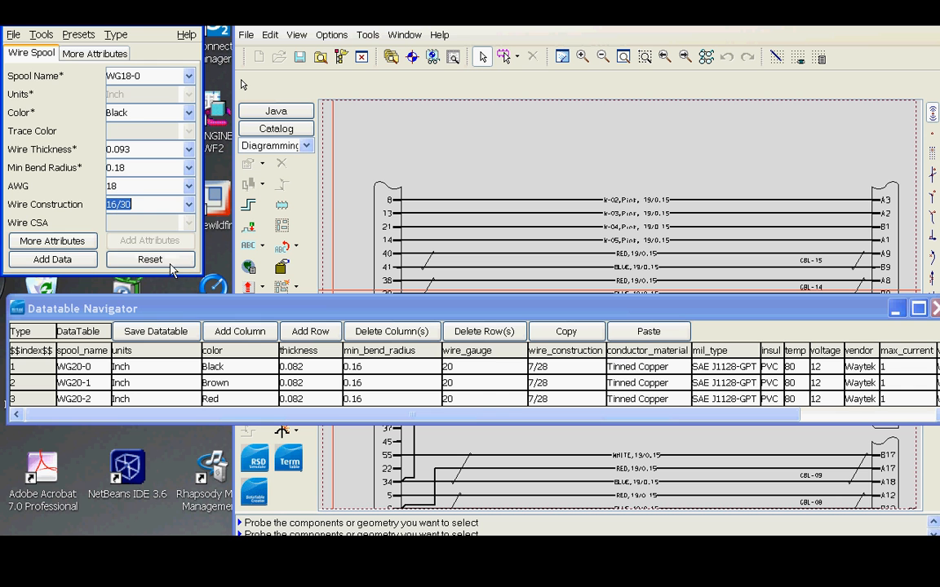
# Set the vendor part number to WG18-0.
pyautogui.click(95, 54)
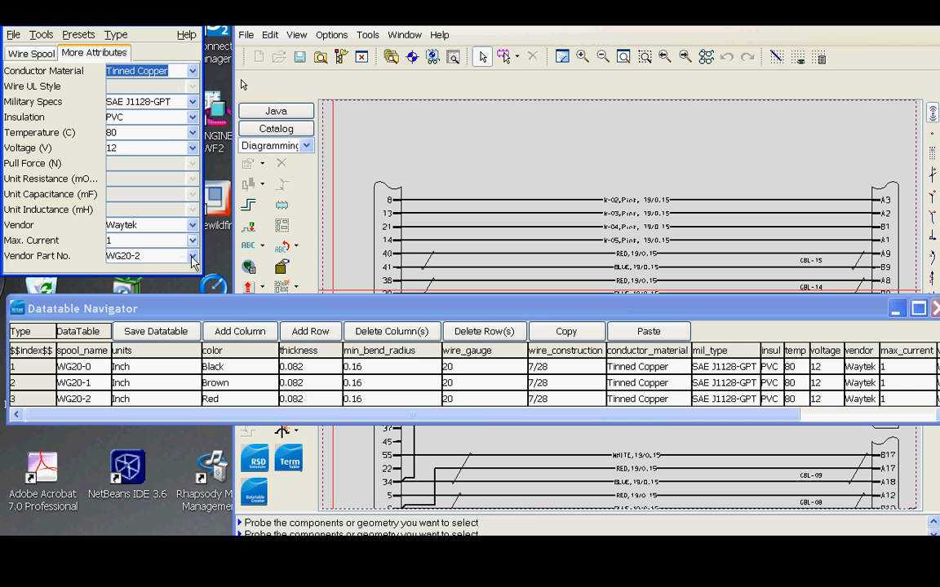
pyautogui.click(156, 256)
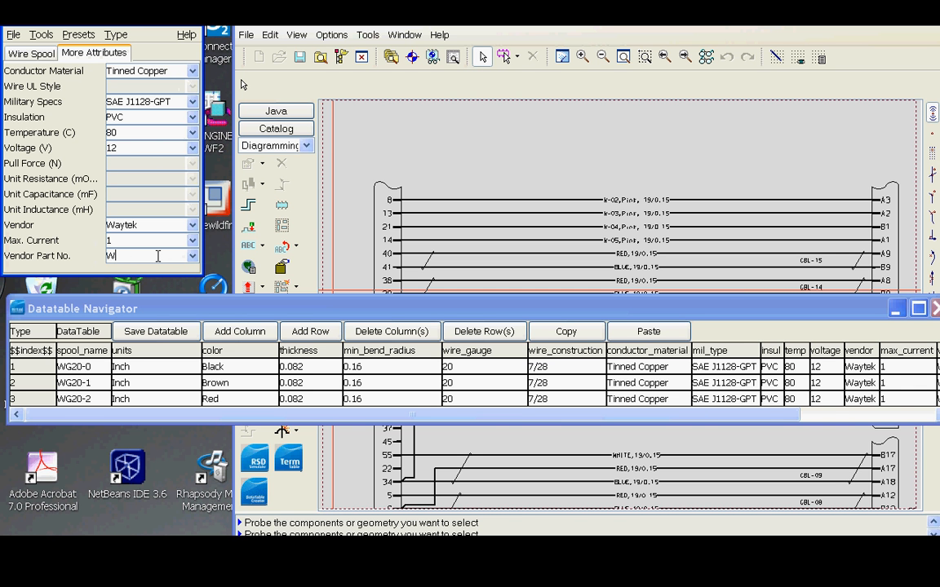
pyautogui.write('G18-0')
# Add the WG18-0 spool as a new data table entry and acknowledge the confirmation.
pyautogui.click(48, 53)
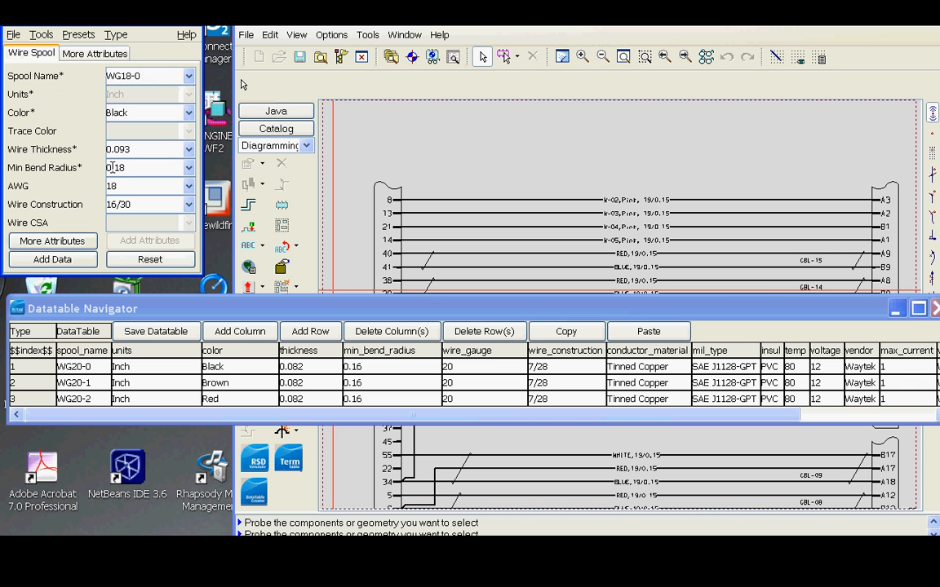
pyautogui.click(80, 260)
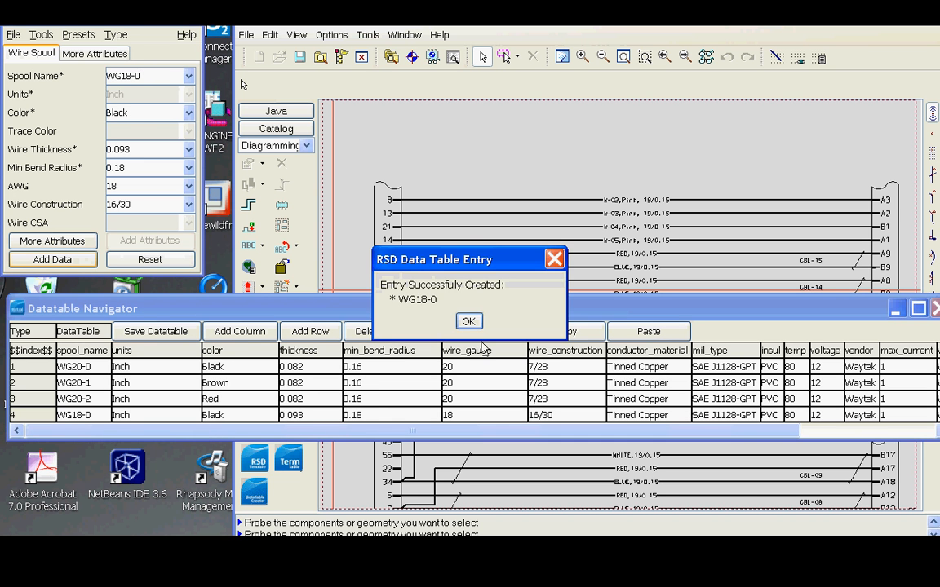
pyautogui.click(469, 322)
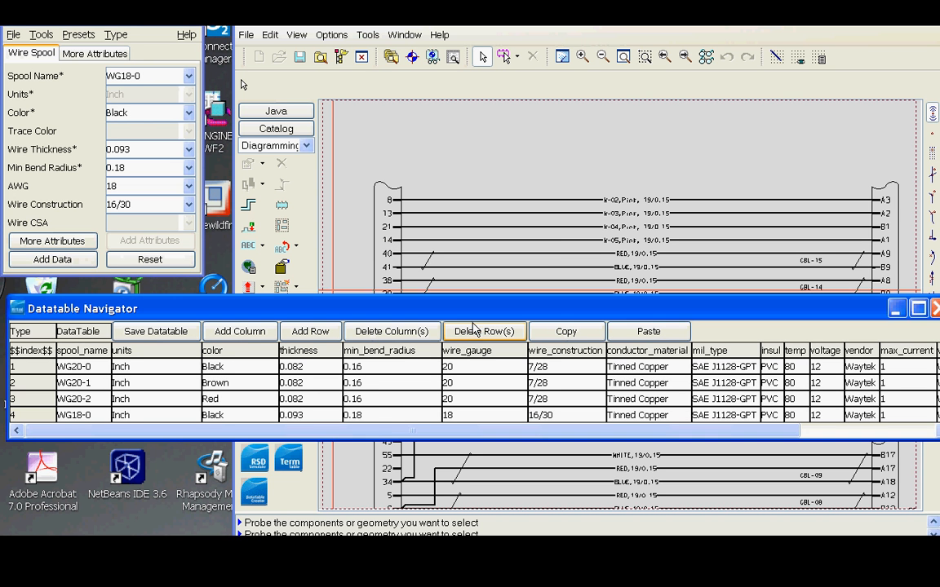
# Change the spool name to WG18-1 and the color to Brown.
pyautogui.click(141, 75)
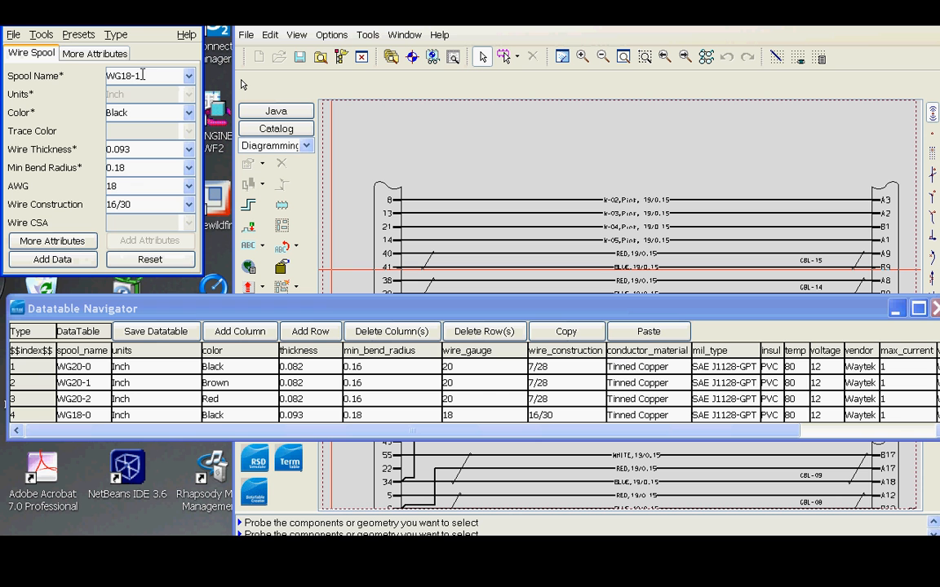
pyautogui.click(189, 112)
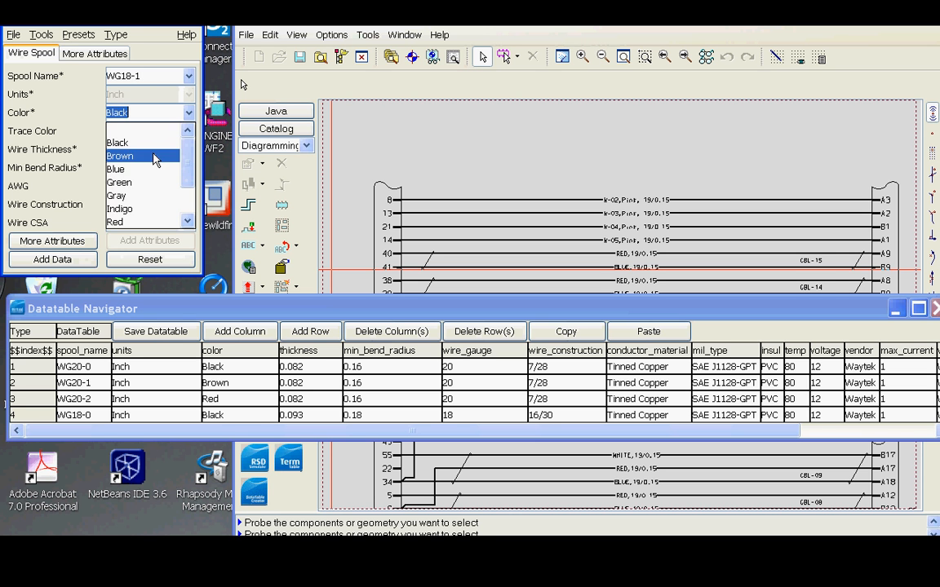
pyautogui.click(156, 158)
# Set the vendor part number to WG18-1 and add the spool as a new data table entry.
pyautogui.click(73, 50)
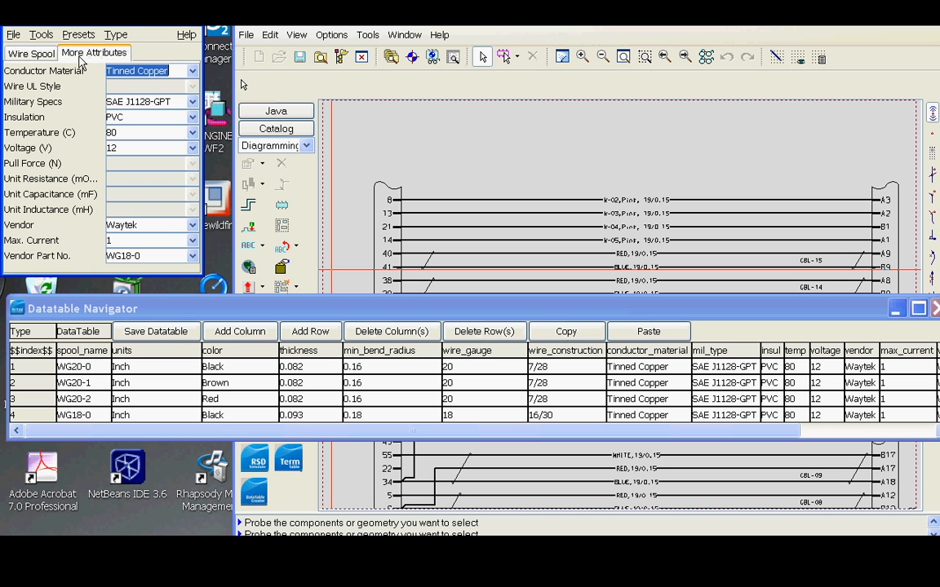
pyautogui.click(141, 256)
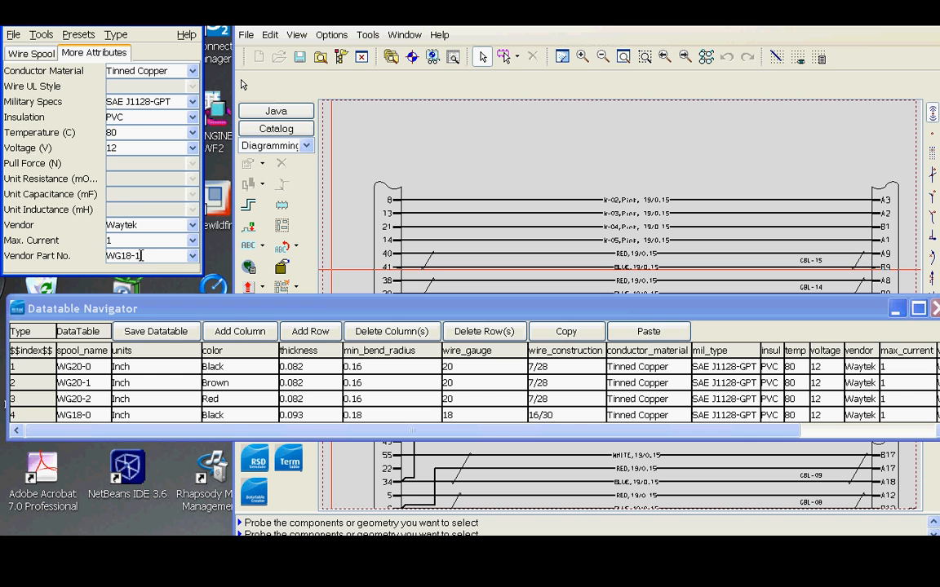
pyautogui.click(32, 53)
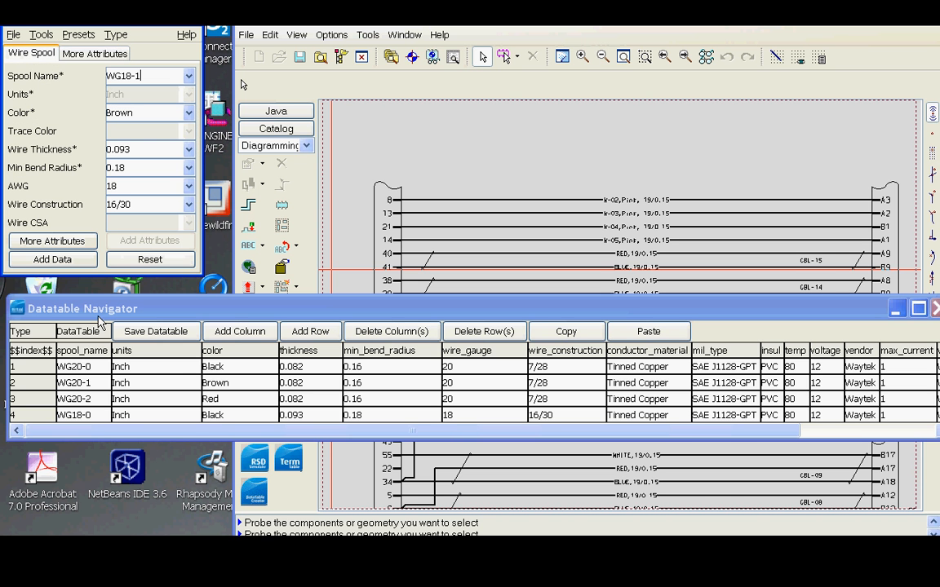
pyautogui.click(72, 261)
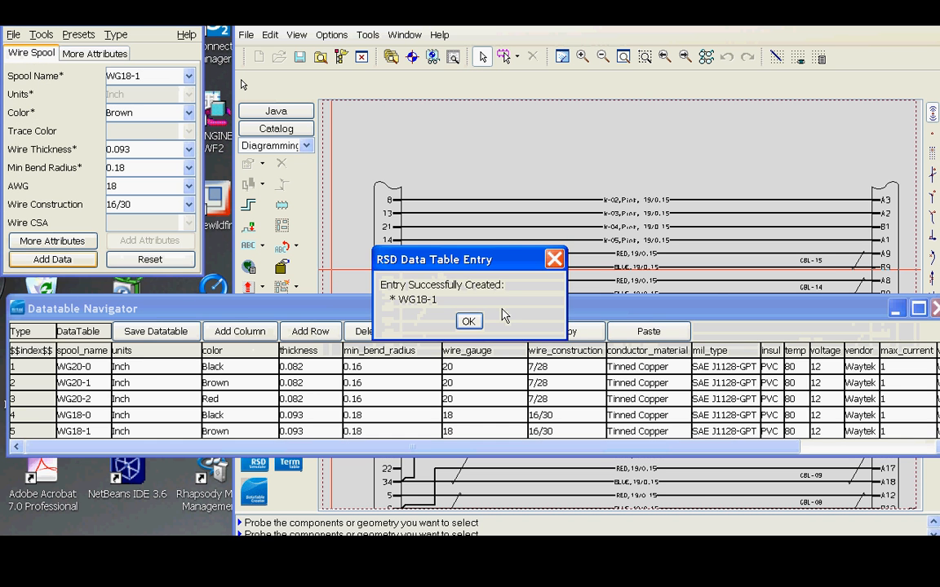
pyautogui.click(468, 320)
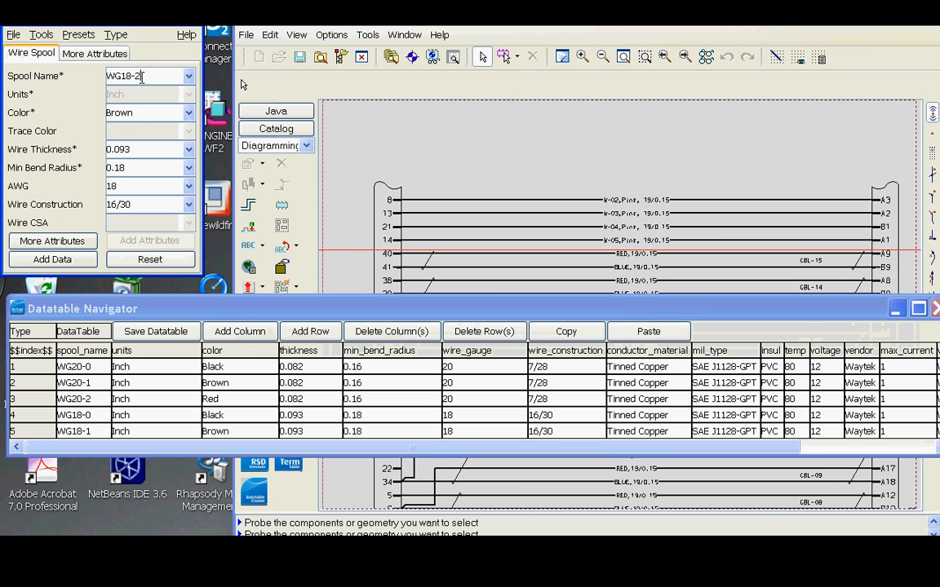
# Change the spool name to WG18-2 and the color to Red.
pyautogui.click(169, 112)
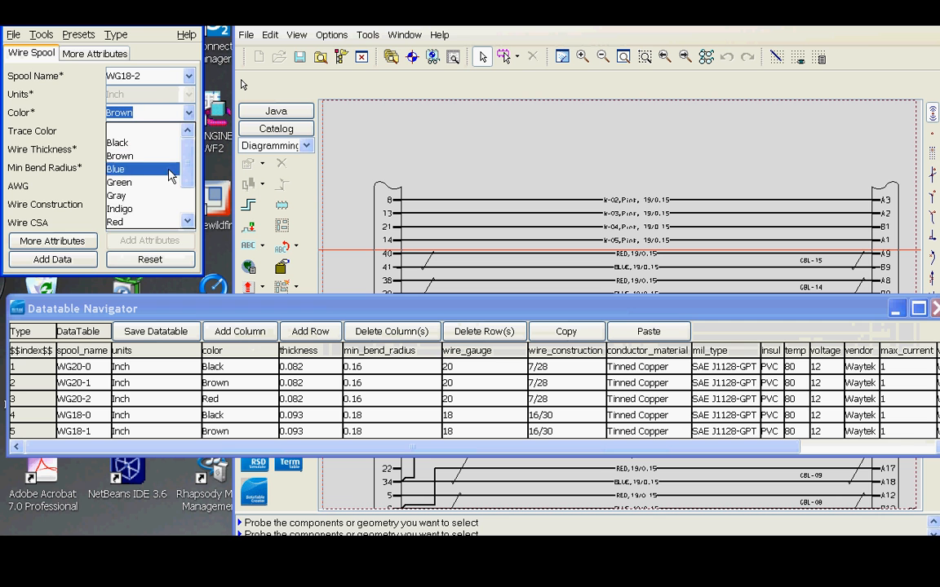
pyautogui.click(155, 198)
# Set the vendor part number to WG18-2 and add the spool as a new data table entry.
pyautogui.click(94, 53)
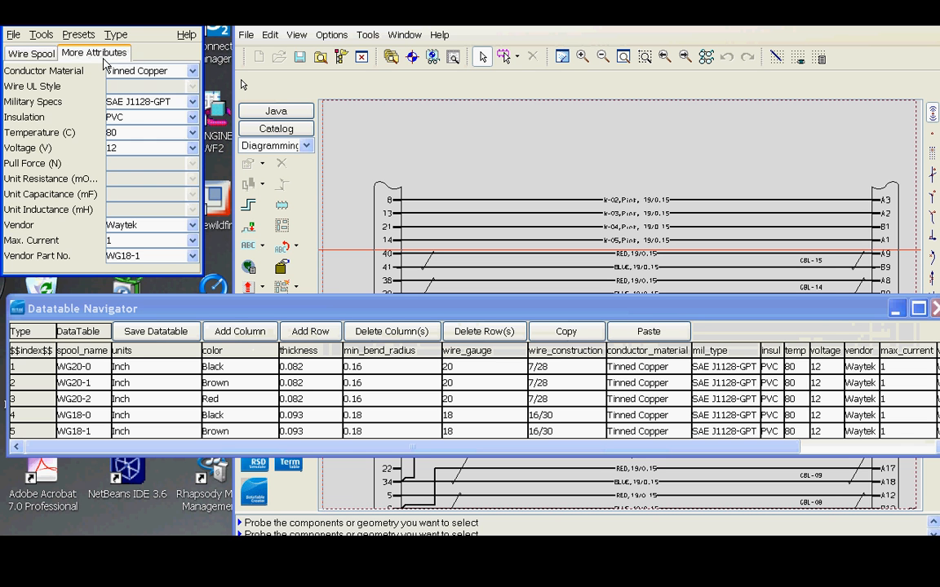
pyautogui.click(143, 256)
pyautogui.click(31, 53)
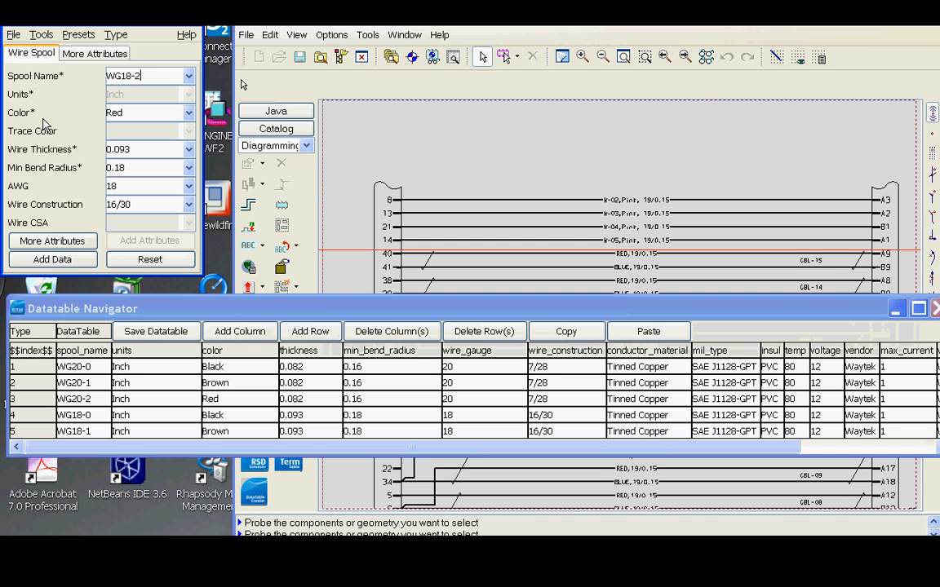
pyautogui.click(78, 259)
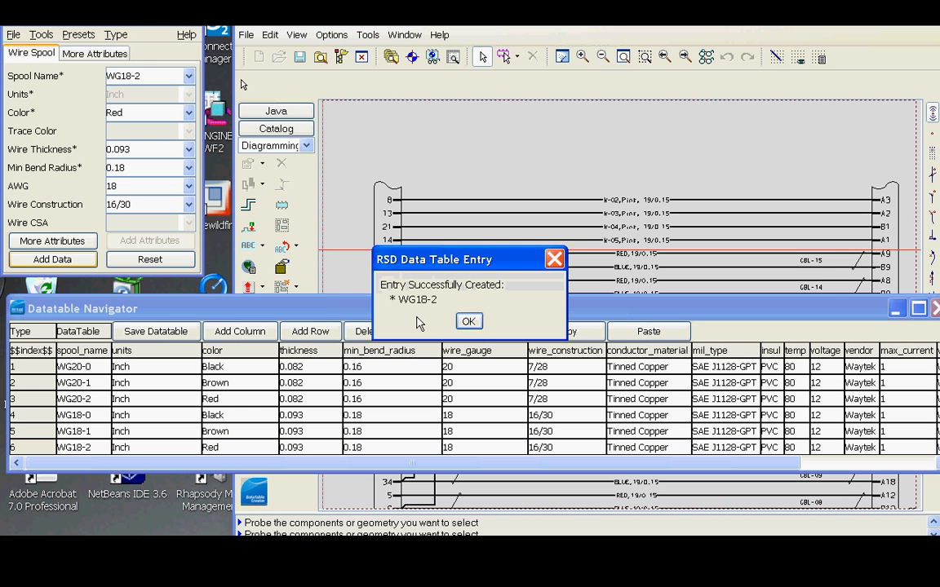
pyautogui.click(467, 322)
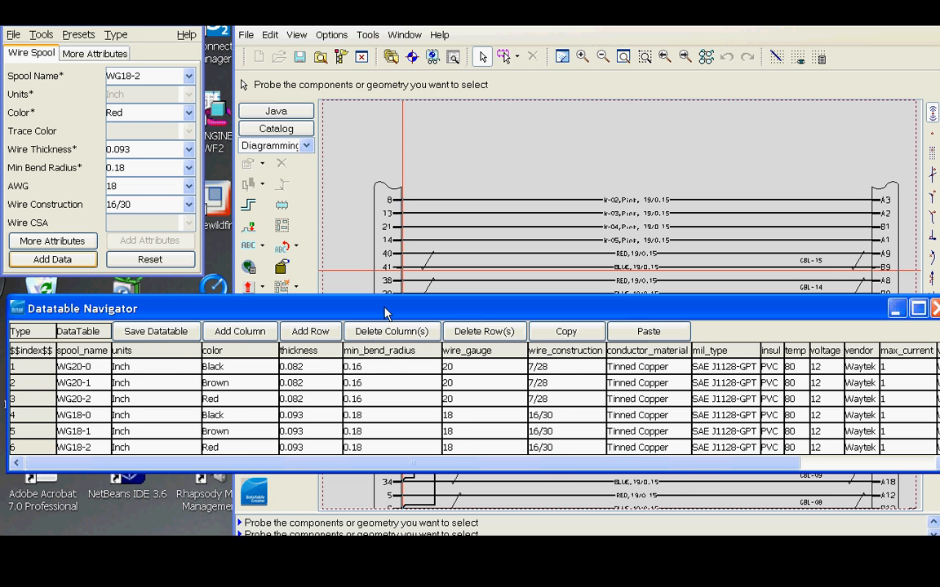
# Start generating the global properties file for the data table.
pyautogui.moveTo(387, 313); pyautogui.dragTo(387, 357)
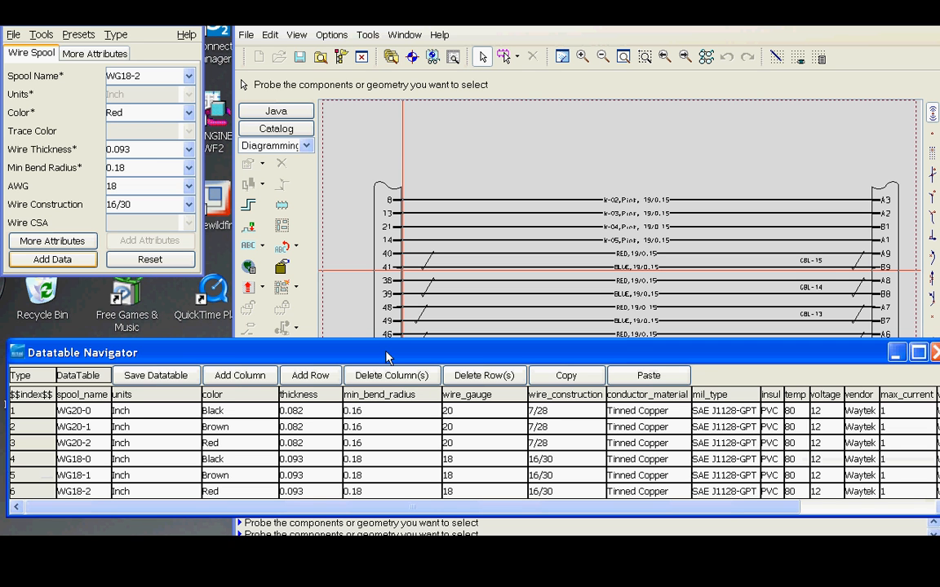
pyautogui.click(42, 36)
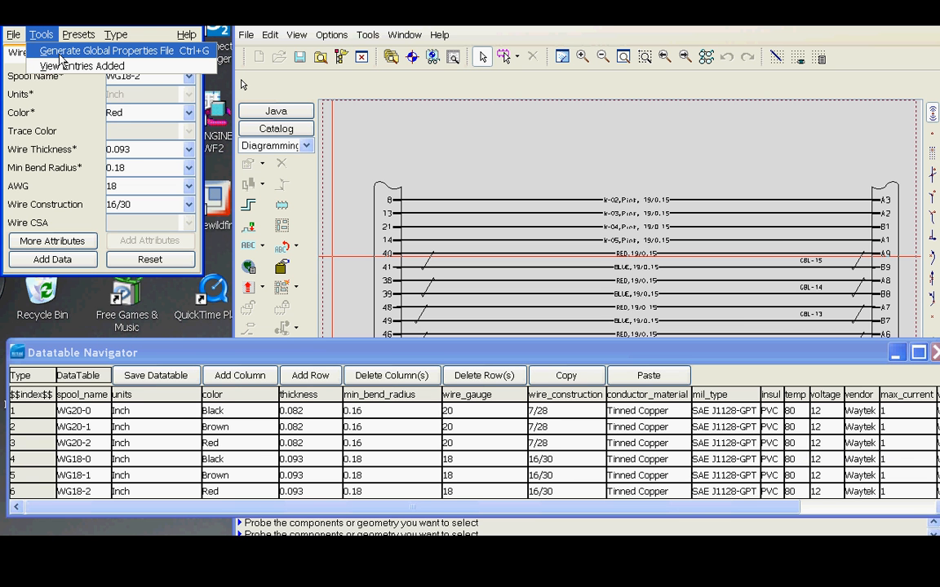
pyautogui.click(60, 52)
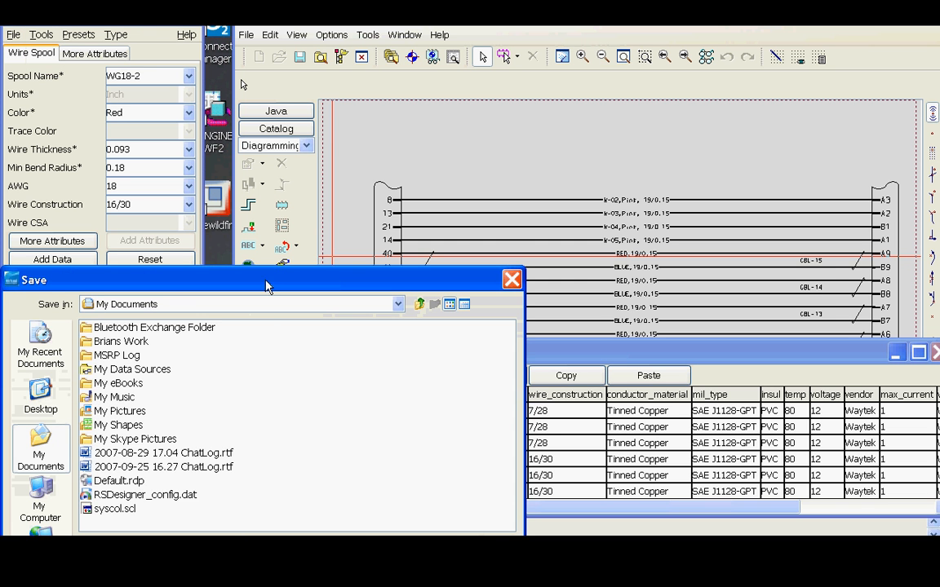
# Save the global properties file as WireV04 GP in the Tampa 2007 Demos\DTC\DataTables folder.
pyautogui.click(487, 239)
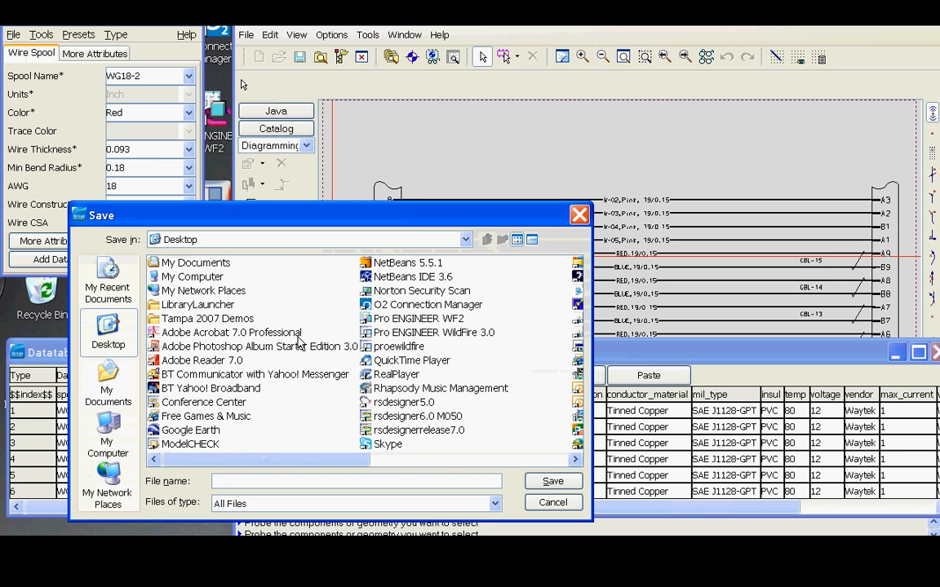
pyautogui.doubleClick(199, 318)
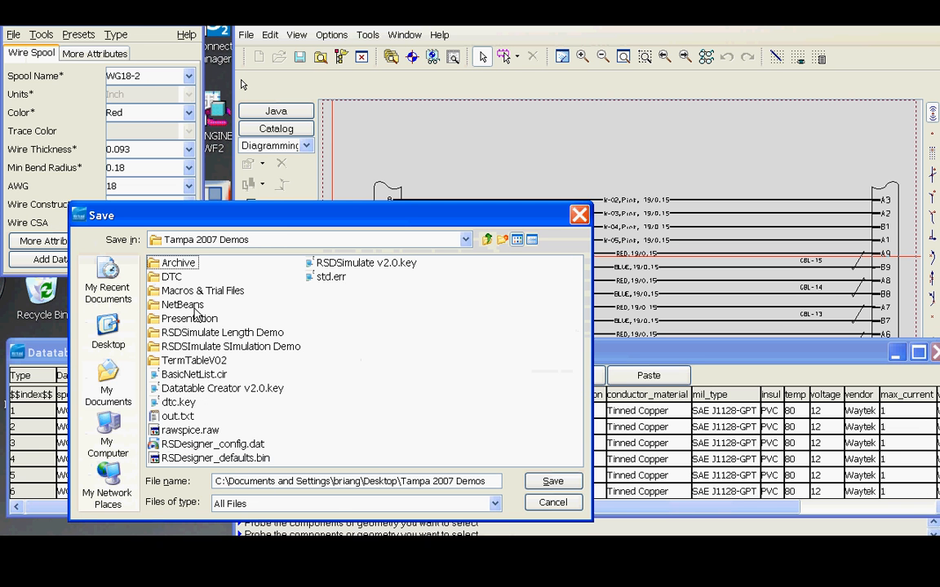
pyautogui.doubleClick(173, 278)
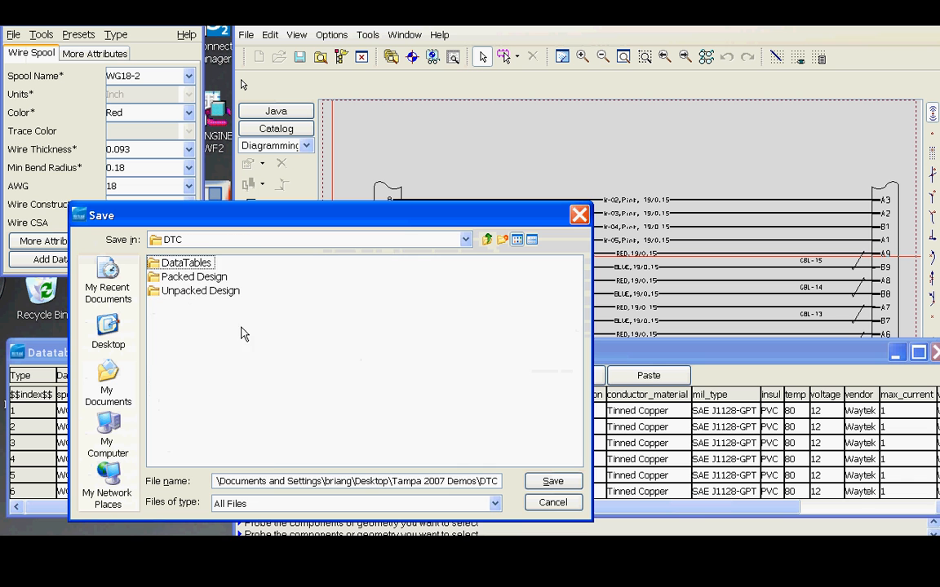
pyautogui.doubleClick(186, 263)
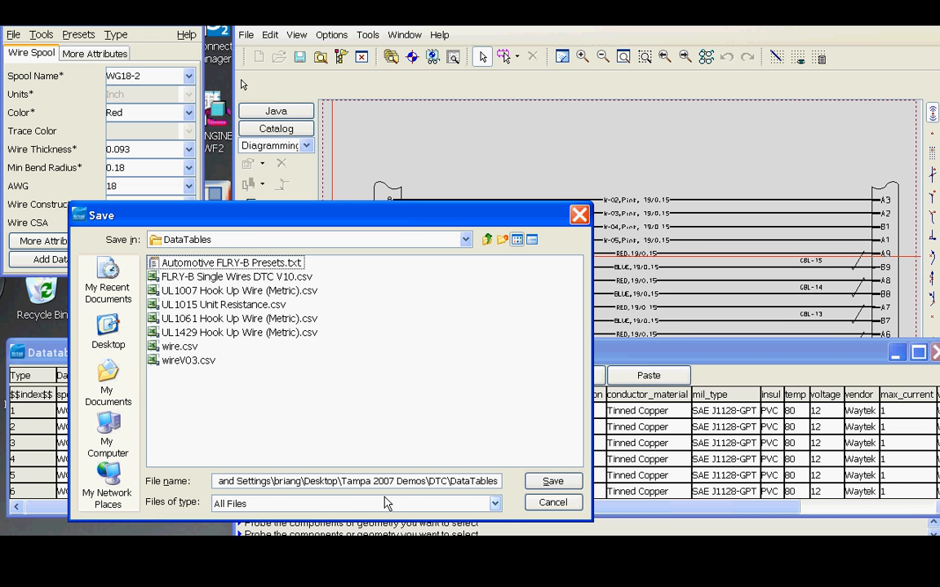
pyautogui.click(501, 481)
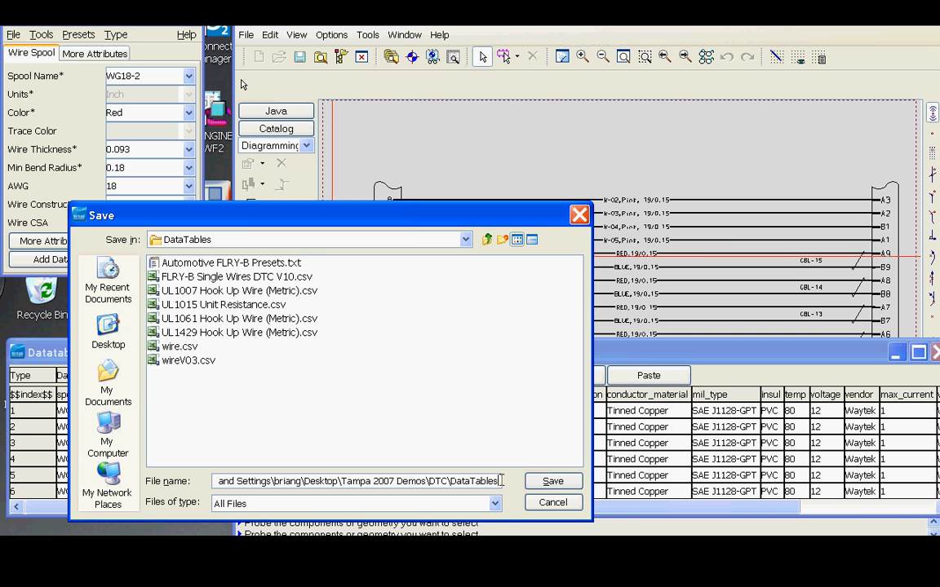
pyautogui.press('BackSpace')
pyautogui.press('BackSpace')
pyautogui.press('BackSpace')
pyautogui.press('BackSpace')
pyautogui.press('BackSpace')
pyautogui.press('BackSpace')
pyautogui.press('BackSpace')
pyautogui.press('BackSpace')
pyautogui.press('BackSpace')
pyautogui.press('BackSpace')
pyautogui.press('BackSpace')
pyautogui.press('BackSpace')
pyautogui.press('BackSpace')
pyautogui.press('BackSpace')
pyautogui.press('BackSpace')
pyautogui.press('BackSpace')
pyautogui.press('BackSpace')
pyautogui.press('BackSpace')
pyautogui.press('BackSpace')
pyautogui.press('BackSpace')
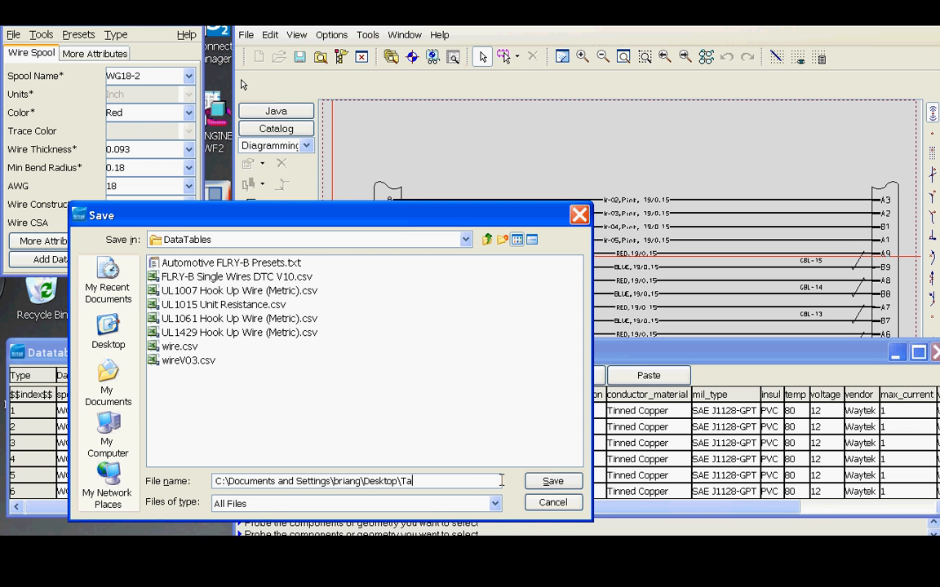
pyautogui.press('BackSpace')
pyautogui.press('BackSpace')
pyautogui.press('BackSpace')
pyautogui.press('BackSpace')
pyautogui.press('BackSpace')
pyautogui.press('BackSpace')
pyautogui.press('BackSpace')
pyautogui.press('BackSpace')
pyautogui.press('BackSpace')
pyautogui.press('BackSpace')
pyautogui.press('BackSpace')
pyautogui.press('BackSpace')
pyautogui.press('BackSpace')
pyautogui.press('BackSpace')
pyautogui.press('BackSpace')
pyautogui.press('BackSpace')
pyautogui.press('BackSpace')
pyautogui.press('BackSpace')
pyautogui.press('BackSpace')
pyautogui.press('BackSpace')
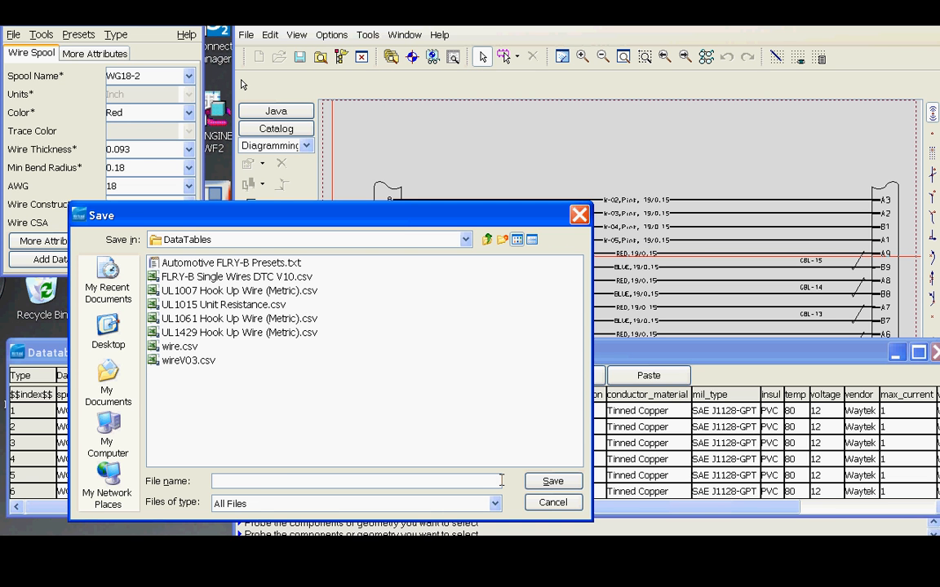
pyautogui.write('WireV04 GP')
pyautogui.click(551, 481)
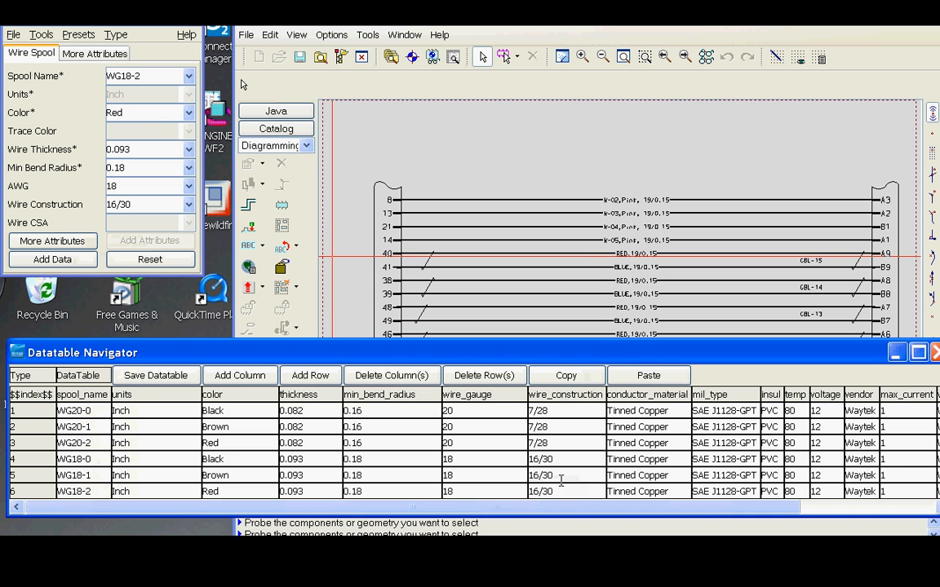
# Save the data table as WireV04.csv in the same DataTables folder.
pyautogui.click(13, 34)
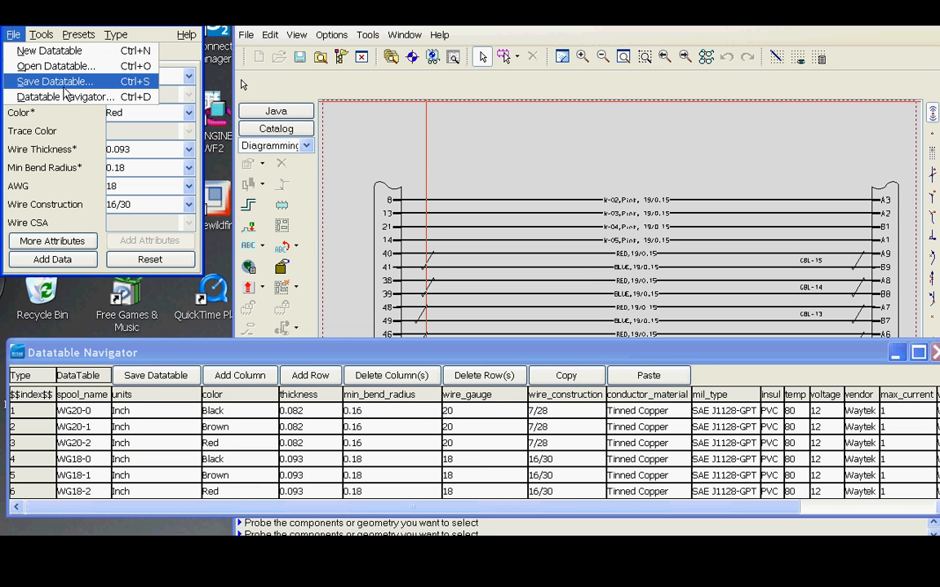
pyautogui.click(59, 81)
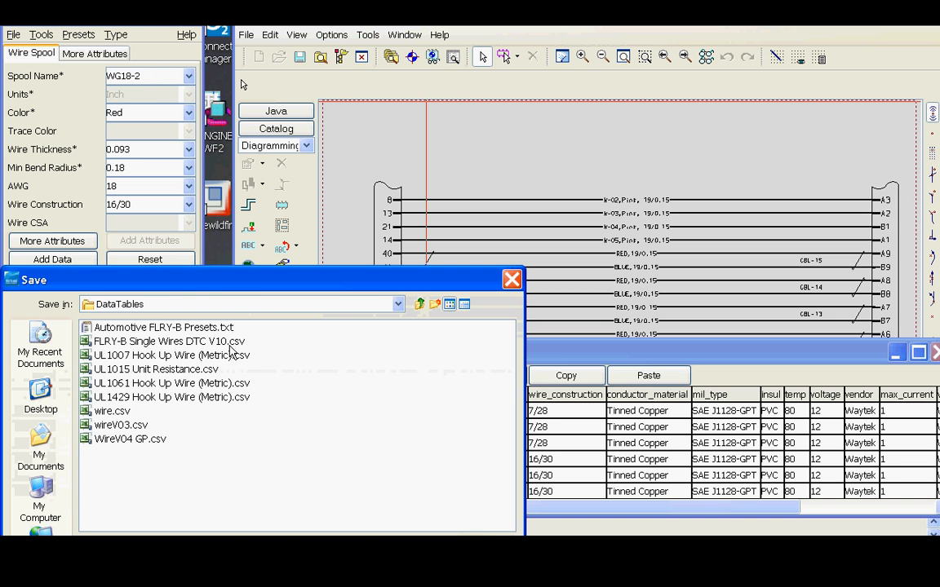
pyautogui.moveTo(241, 291); pyautogui.dragTo(441, 150)
pyautogui.click(336, 295)
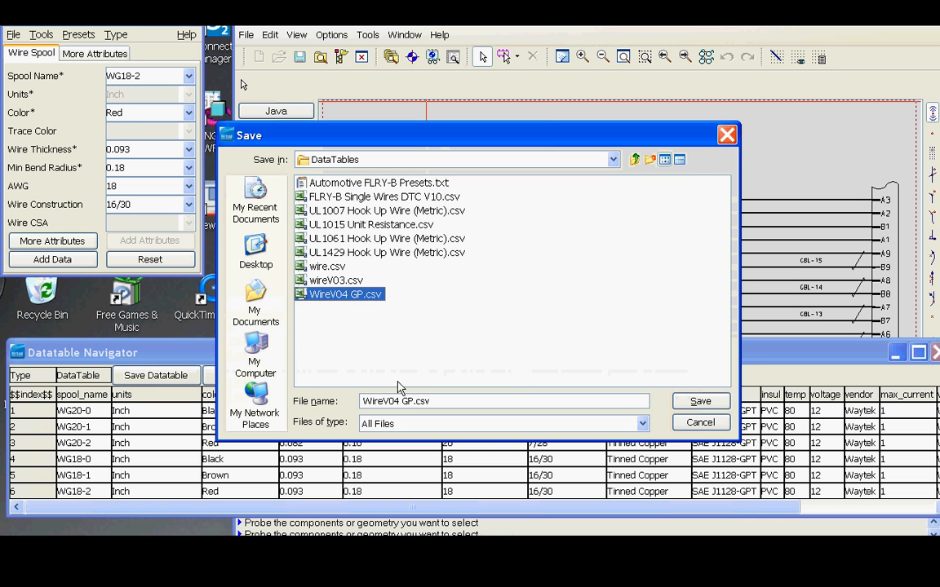
pyautogui.click(414, 403)
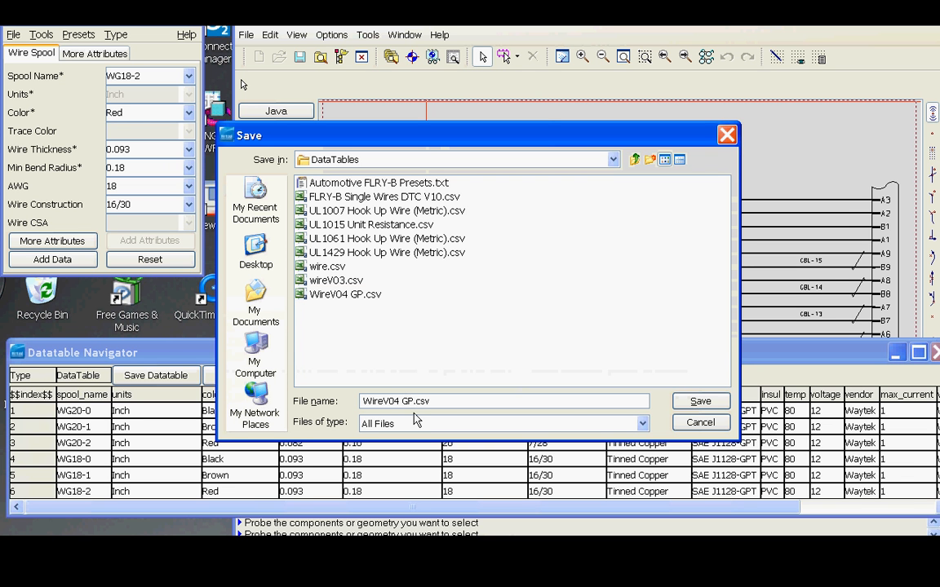
pyautogui.press('BackSpace')
pyautogui.press('BackSpace')
pyautogui.click(706, 403)
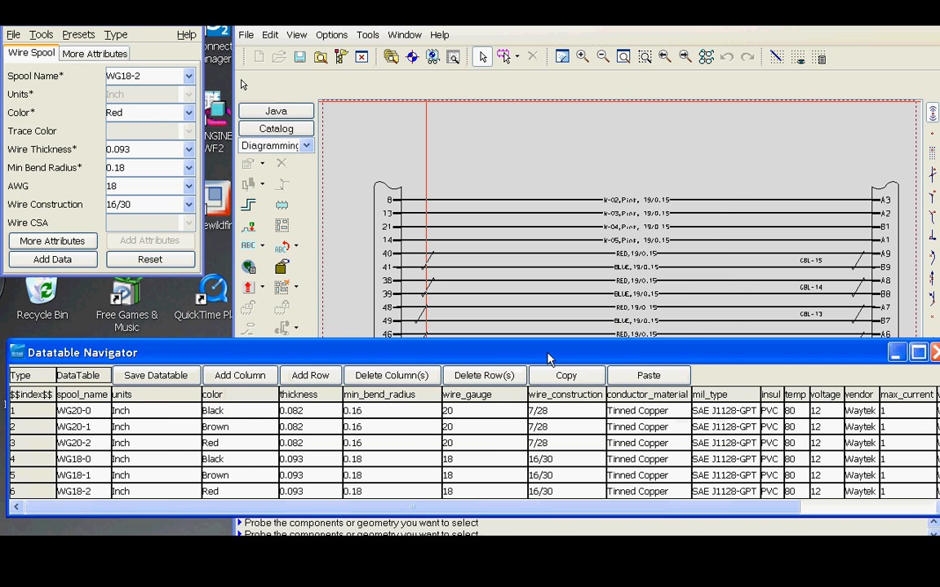
# Close the Datatable Navigator and open the Datatable Explorer for the BGS design.
pyautogui.moveTo(608, 354); pyautogui.dragTo(498, 337)
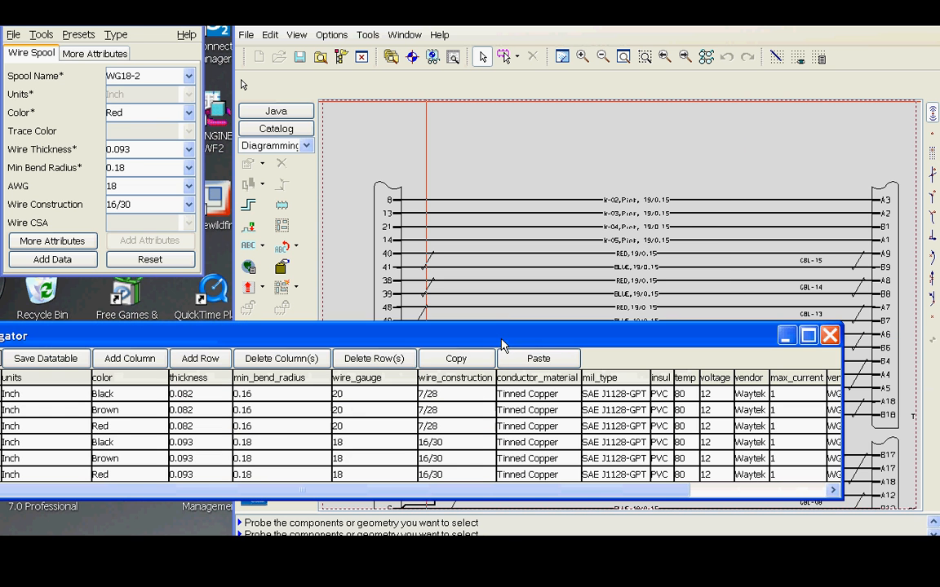
pyautogui.click(831, 336)
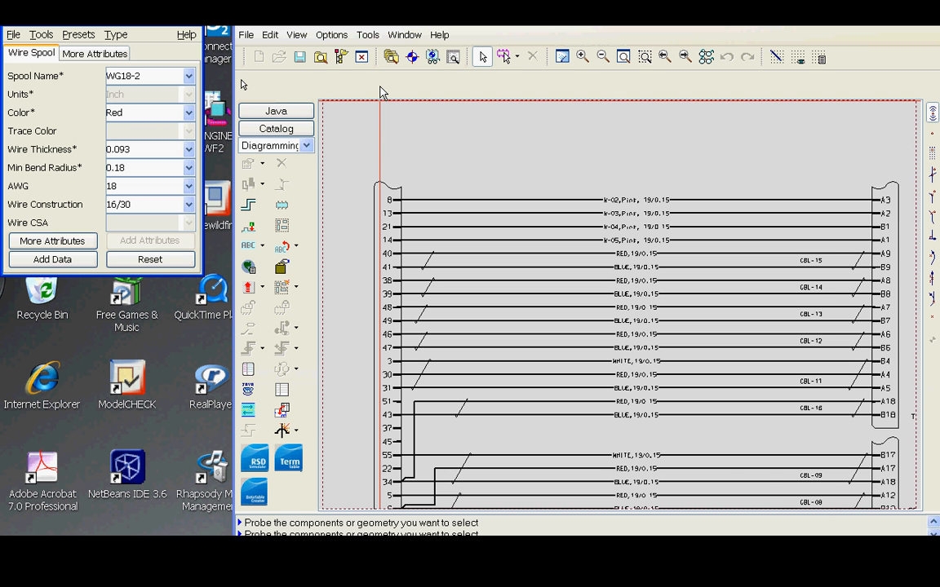
pyautogui.click(392, 56)
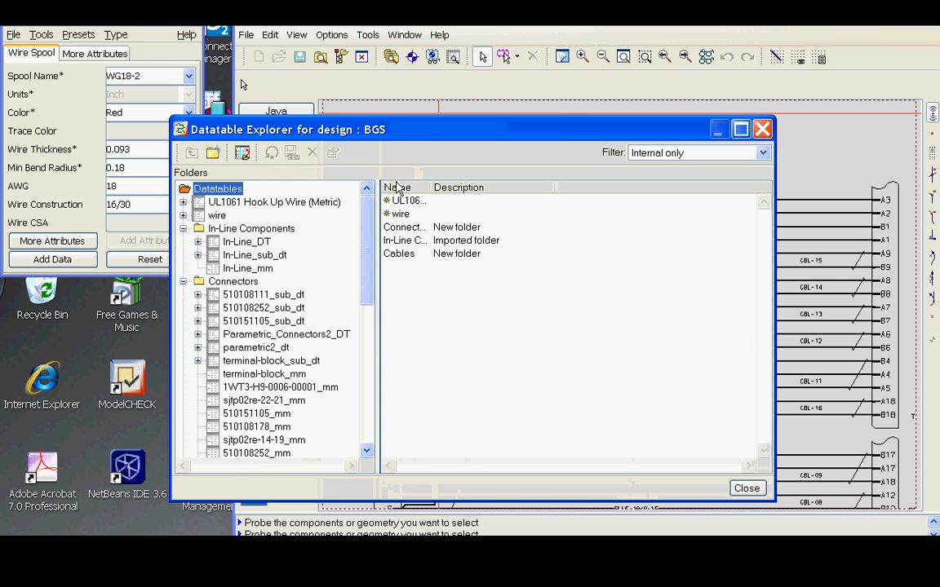
pyautogui.moveTo(383, 126); pyautogui.dragTo(631, 13)
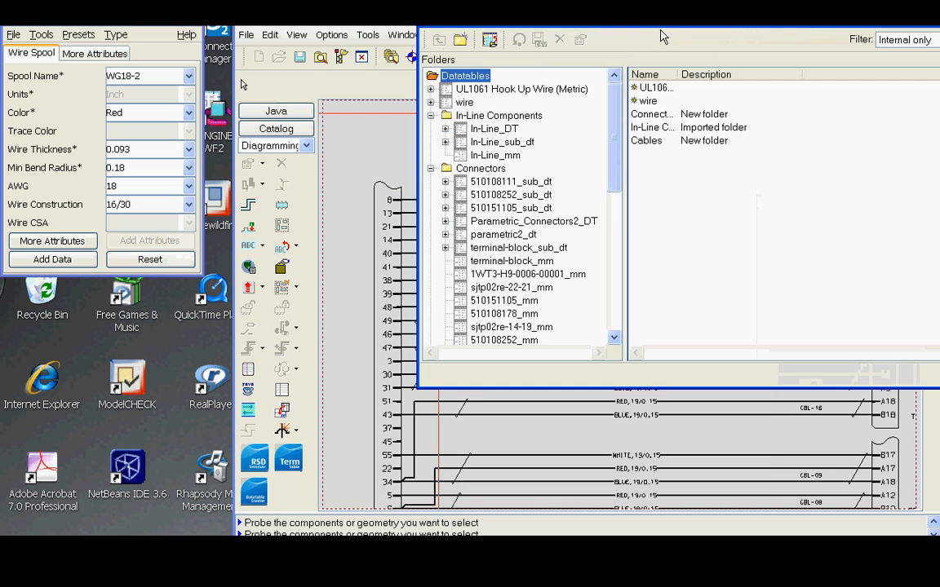
# In Define Types, import the property definition file WireV04 GP.csv from the DataTables folder, then close the dialog.
pyautogui.click(243, 82)
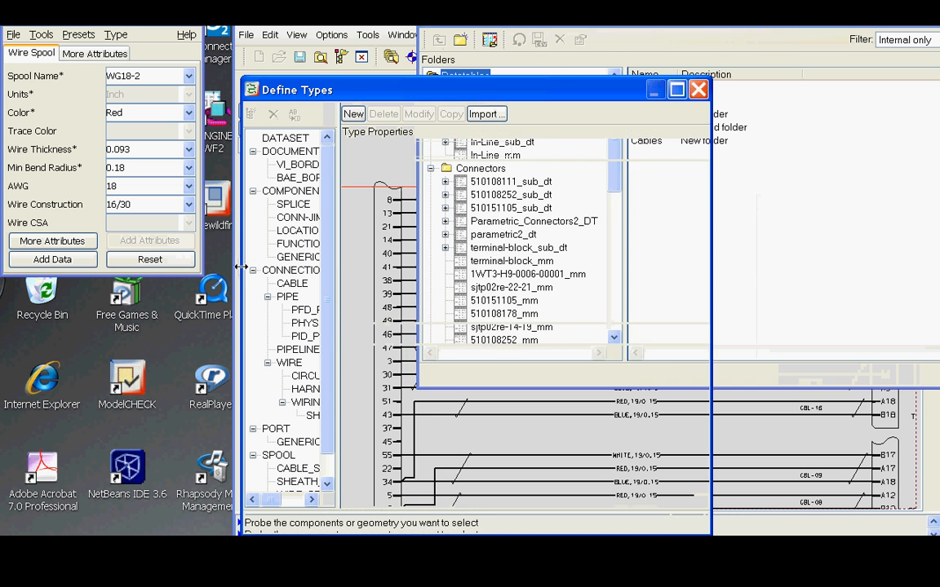
pyautogui.click(485, 115)
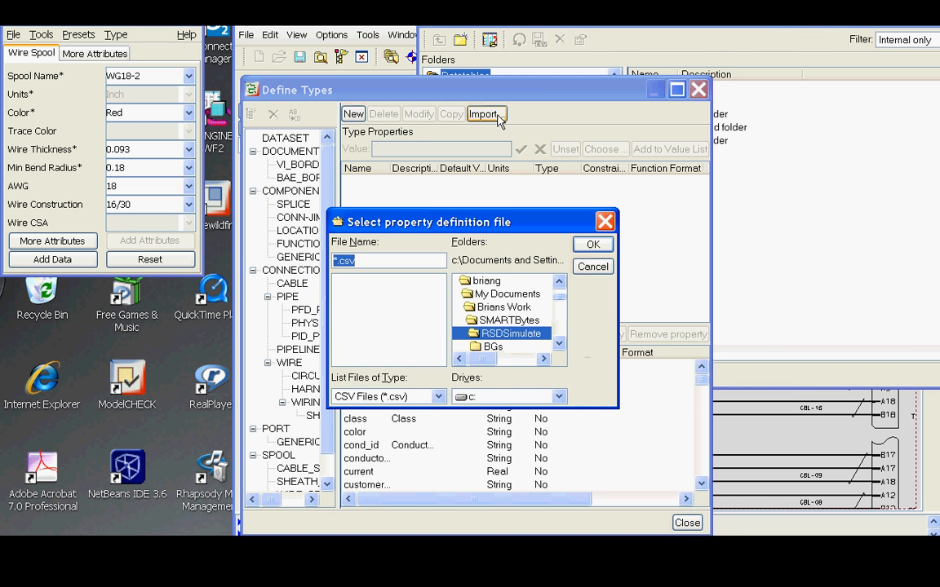
pyautogui.click(559, 290)
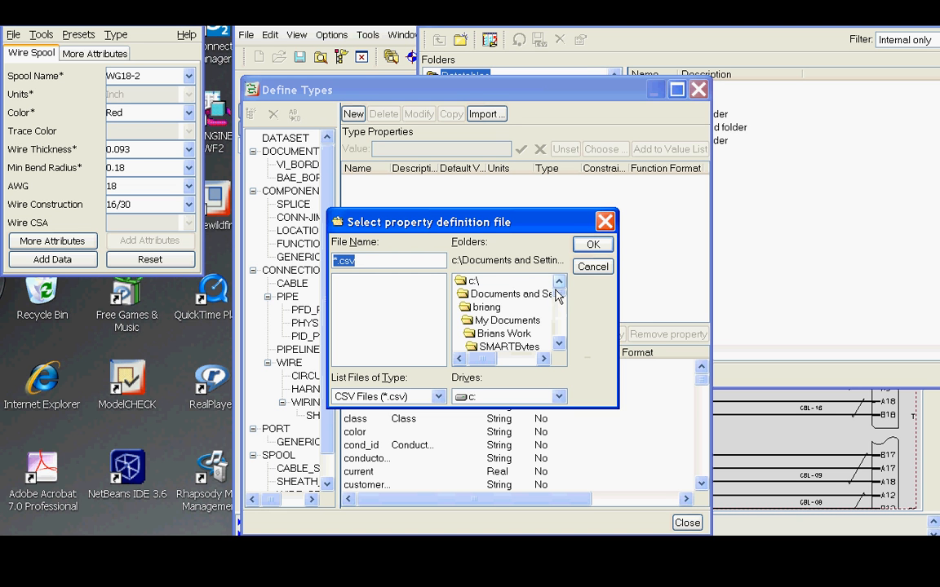
pyautogui.doubleClick(489, 307)
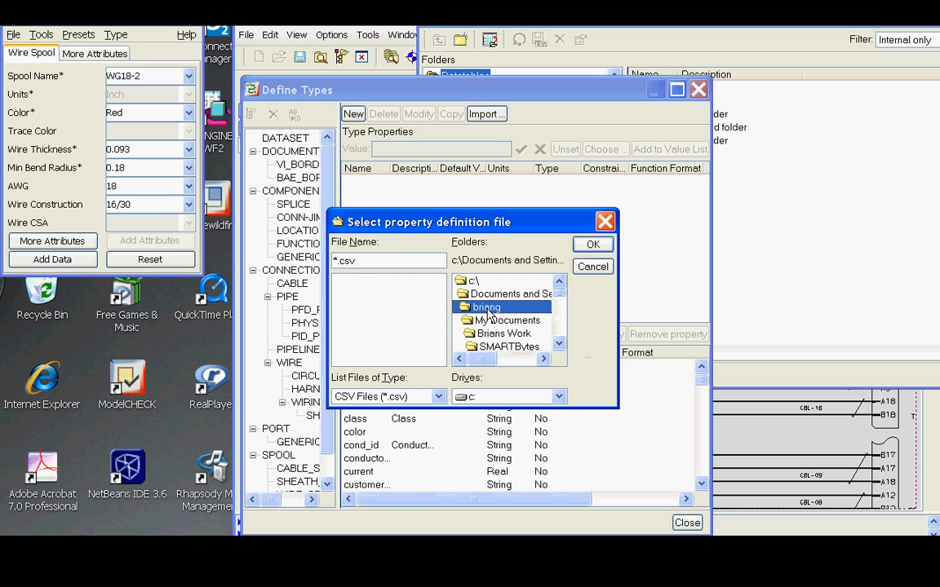
pyautogui.doubleClick(534, 295)
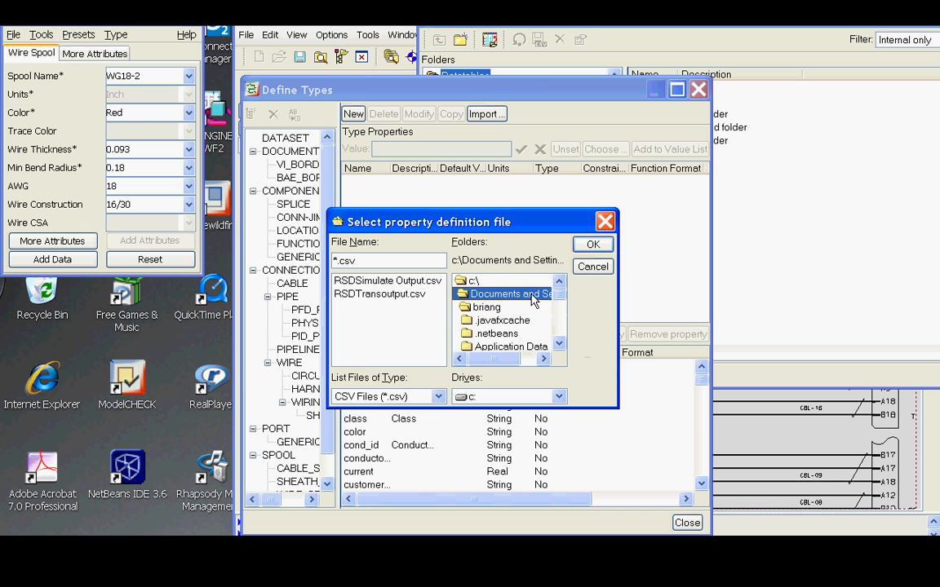
pyautogui.scroll(-3, 554, 349)
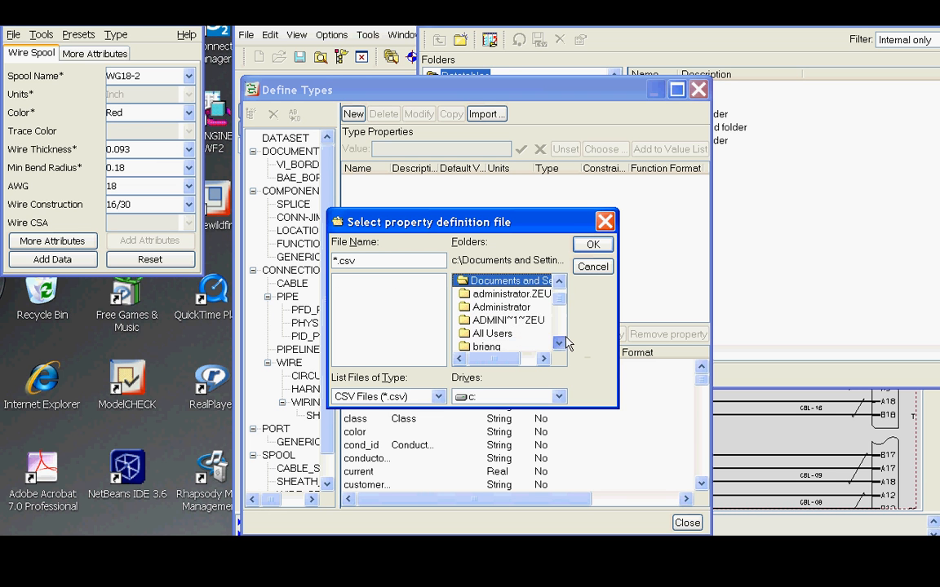
pyautogui.doubleClick(502, 330)
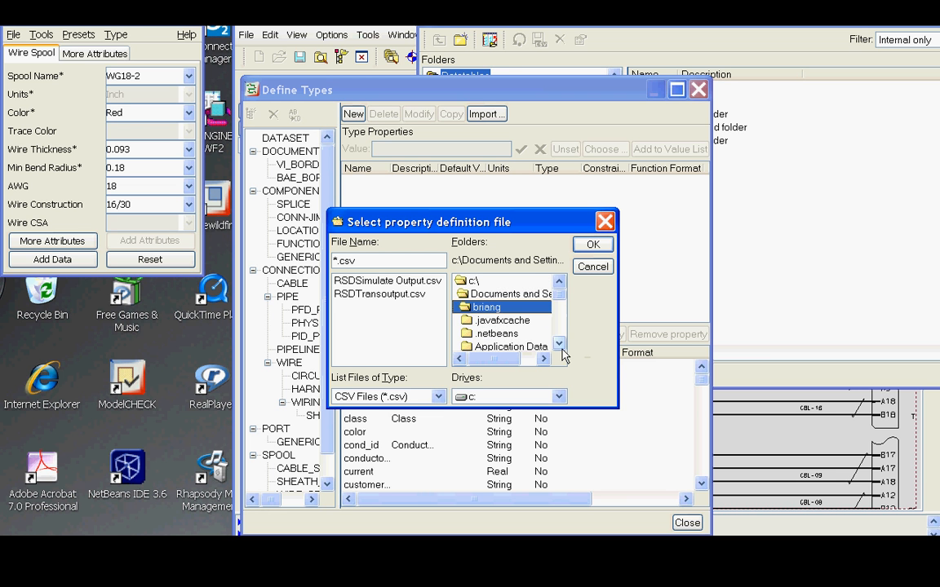
pyautogui.click(560, 344)
pyautogui.click(559, 344)
pyautogui.click(560, 344)
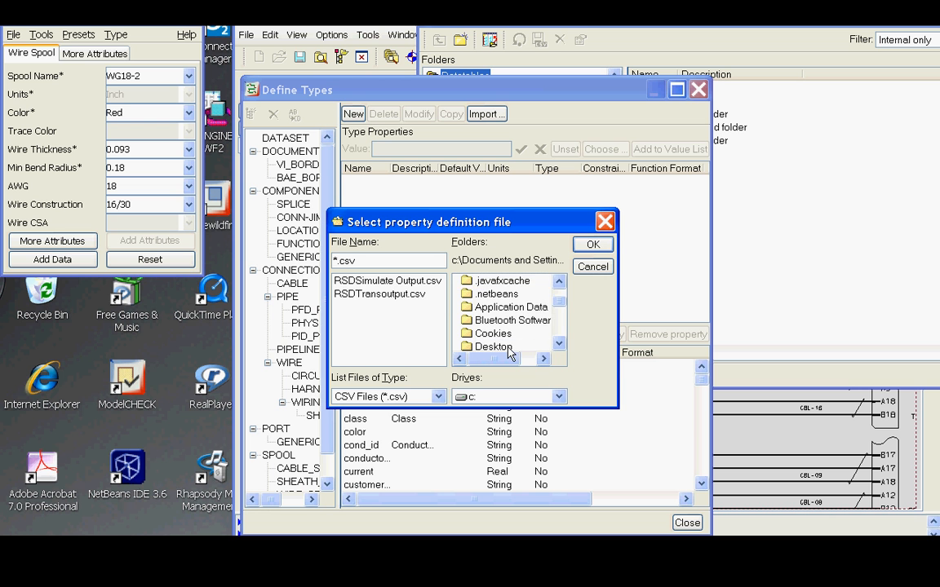
pyautogui.doubleClick(509, 349)
pyautogui.click(556, 346)
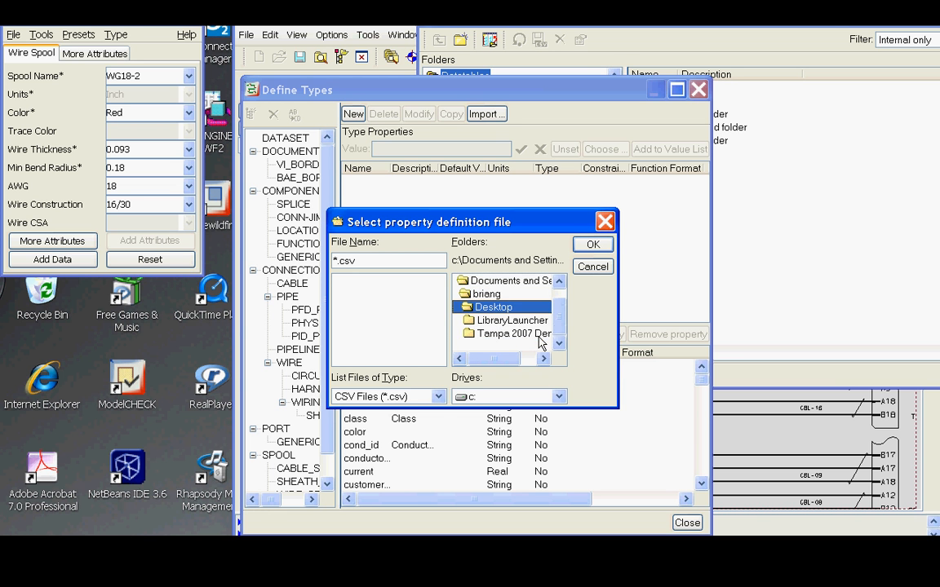
pyautogui.doubleClick(512, 334)
pyautogui.click(558, 344)
pyautogui.click(558, 344)
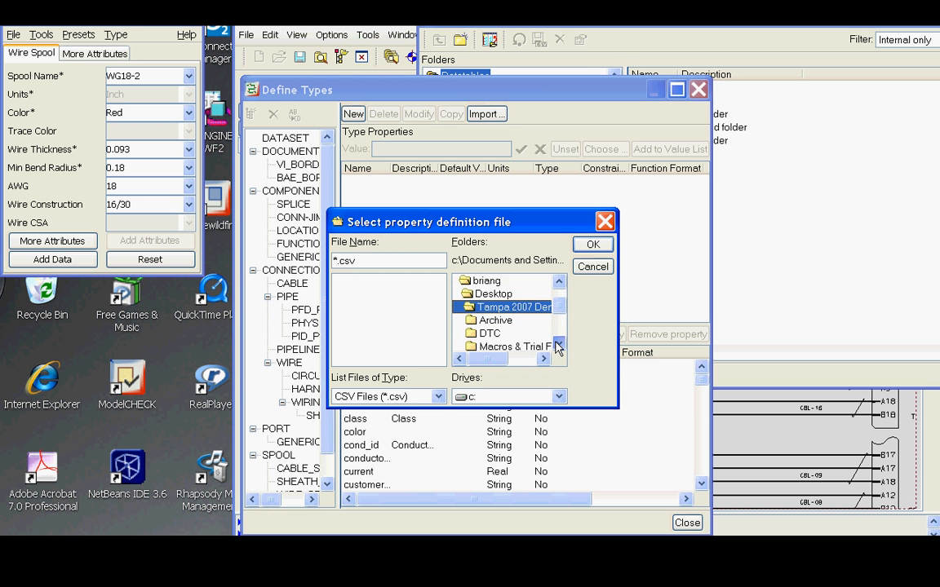
pyautogui.doubleClick(545, 333)
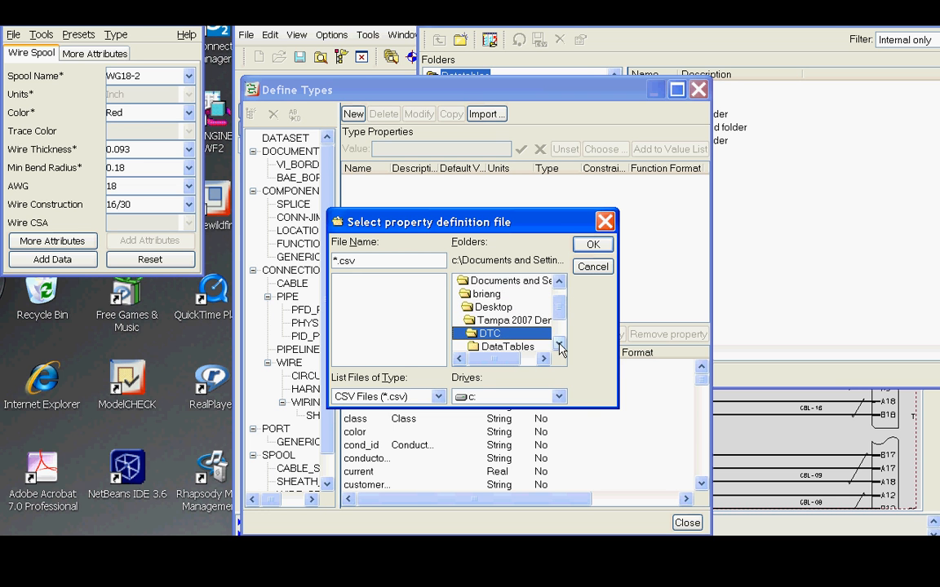
pyautogui.click(558, 344)
pyautogui.doubleClick(527, 335)
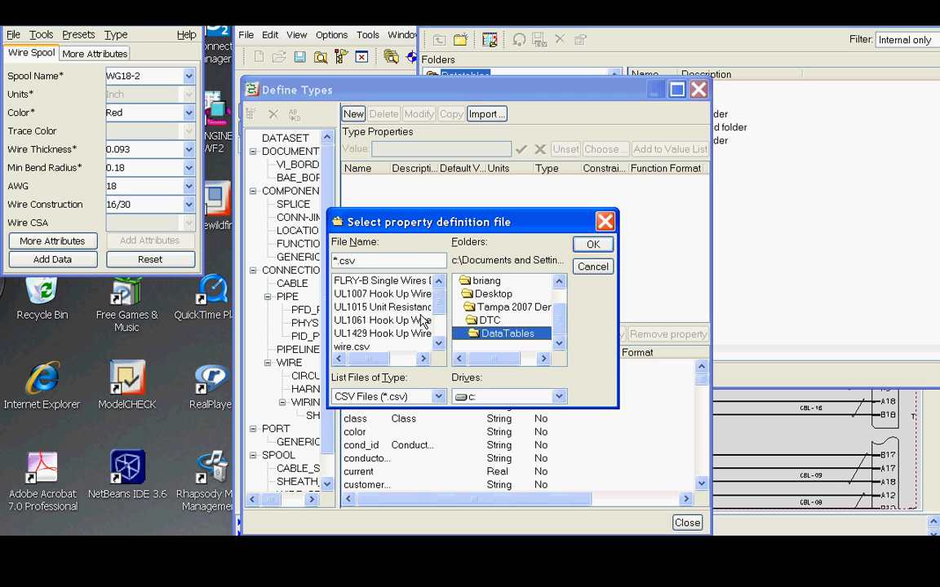
pyautogui.scroll(-2, 383, 338)
pyautogui.click(379, 320)
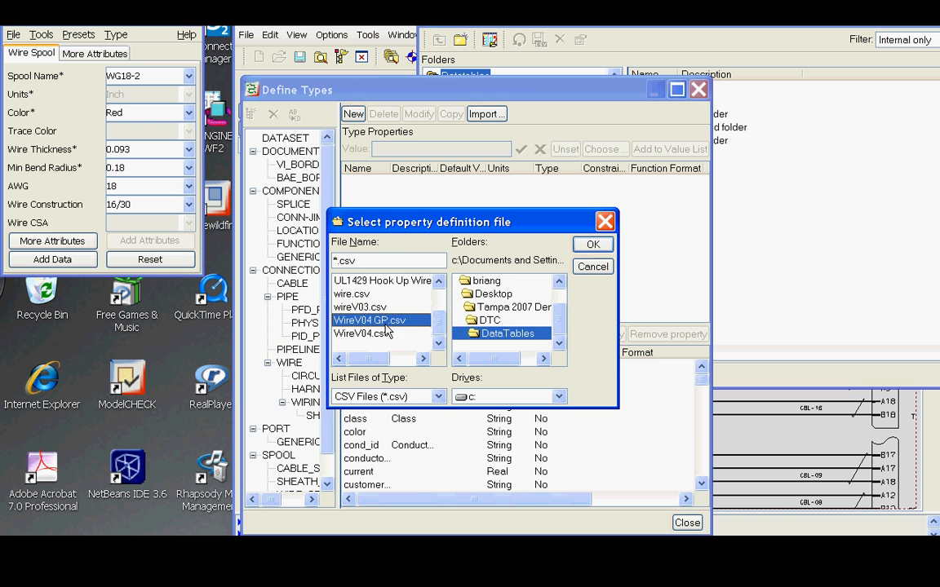
pyautogui.click(592, 246)
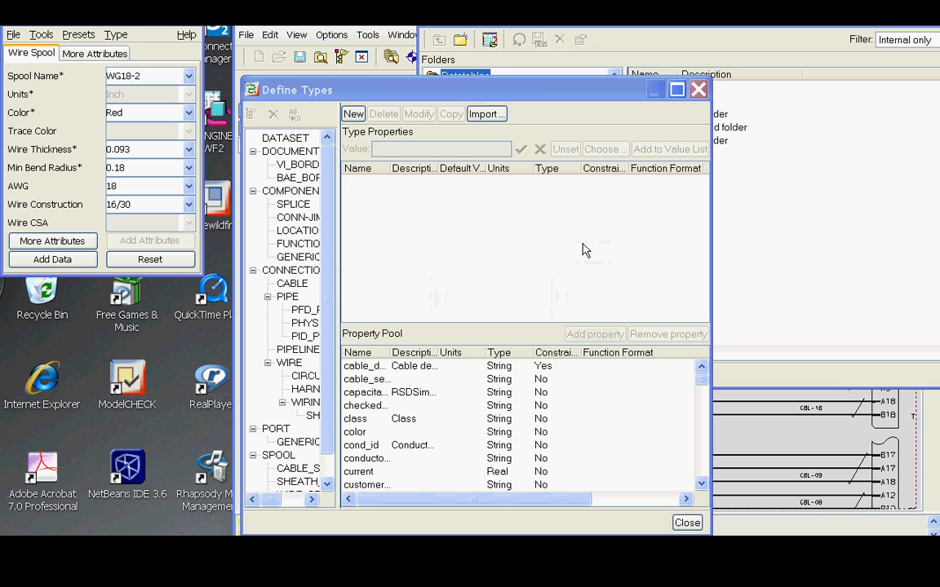
pyautogui.click(687, 523)
# Start loading a data table into the BGS design and browse to the Tampa 2007 Demos\DTC\DataTables folder.
pyautogui.click(631, 28)
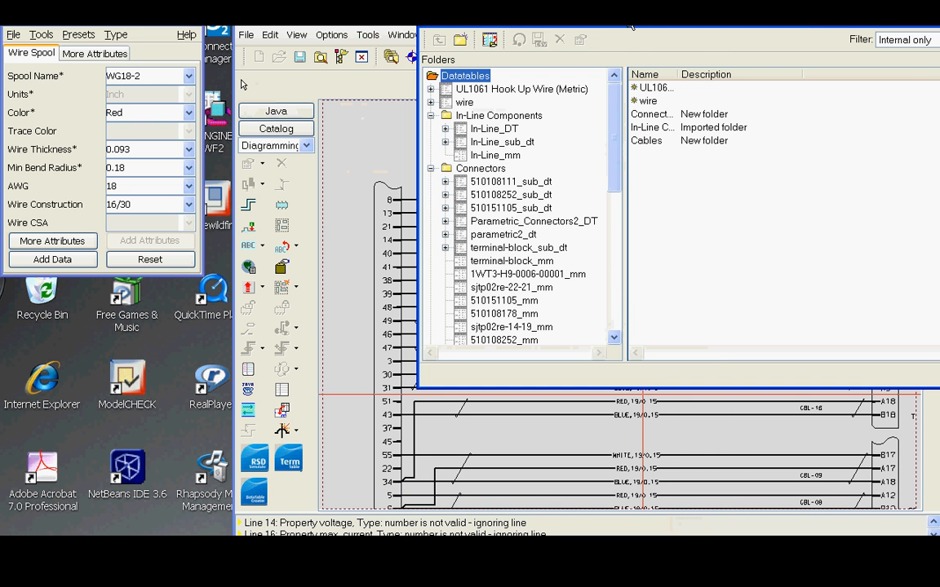
pyautogui.moveTo(553, 86); pyautogui.dragTo(548, 87)
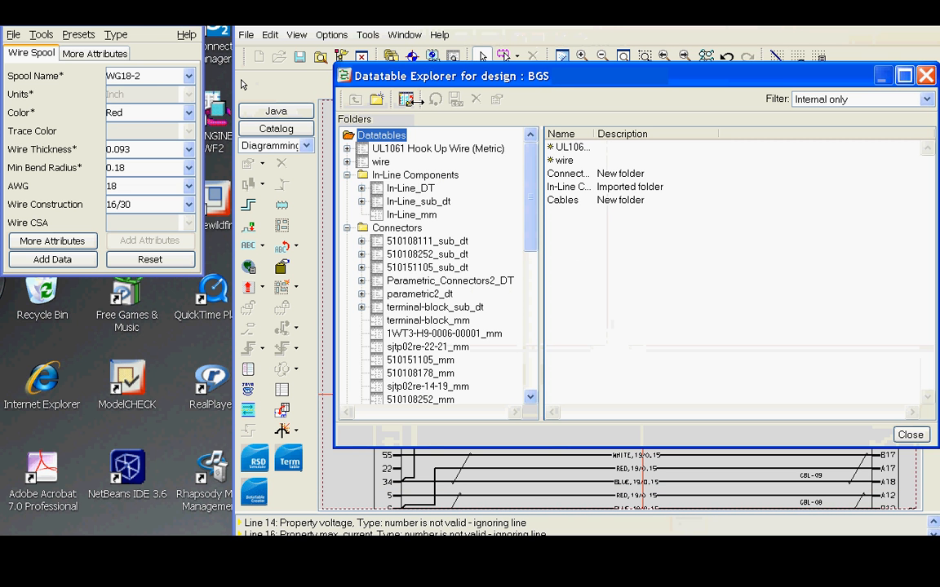
pyautogui.click(406, 99)
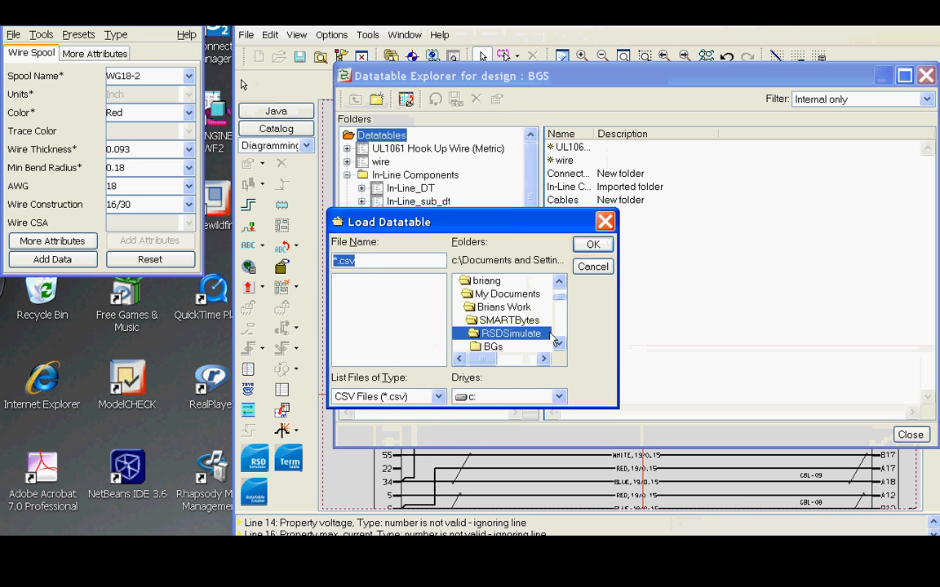
pyautogui.doubleClick(489, 280)
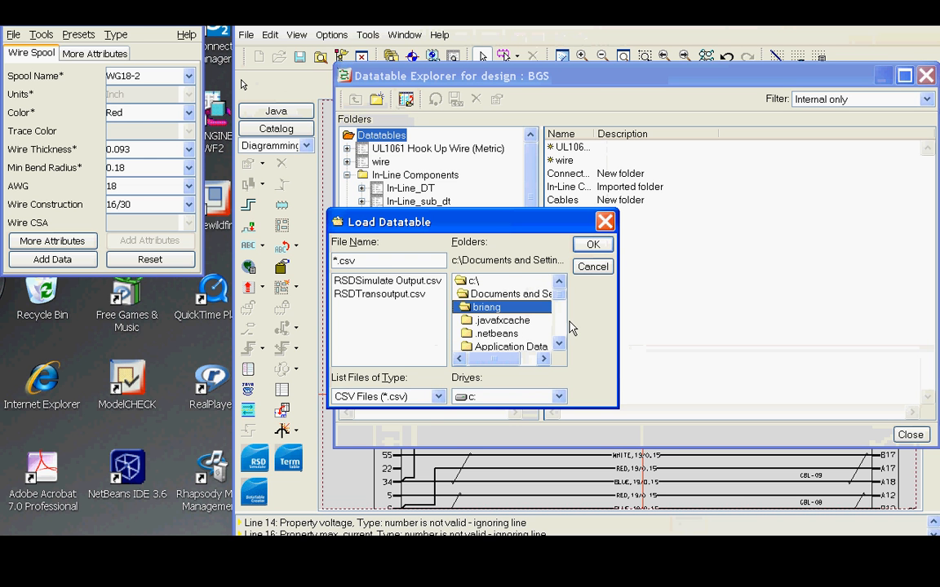
pyautogui.click(559, 344)
pyautogui.doubleClick(560, 344)
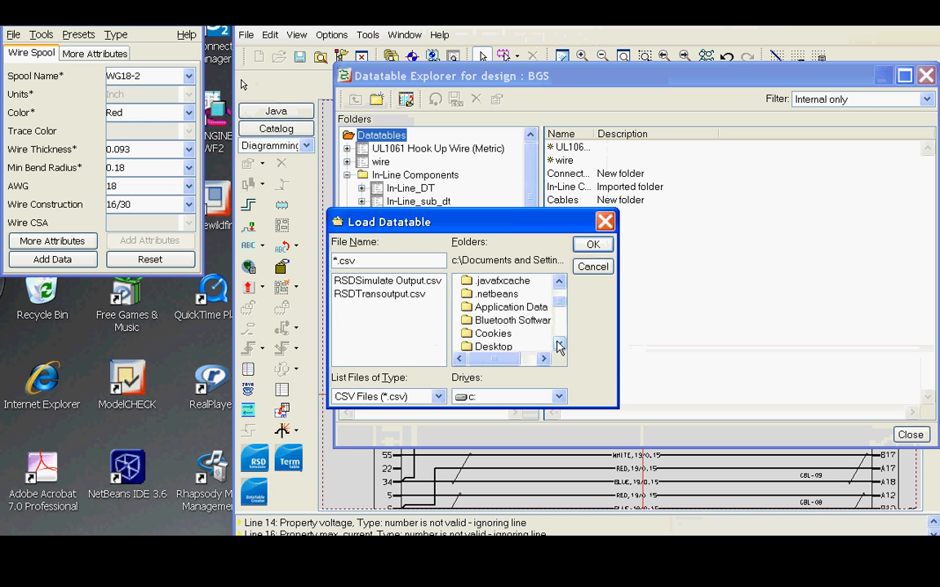
pyautogui.click(506, 347)
pyautogui.doubleClick(517, 349)
pyautogui.click(560, 346)
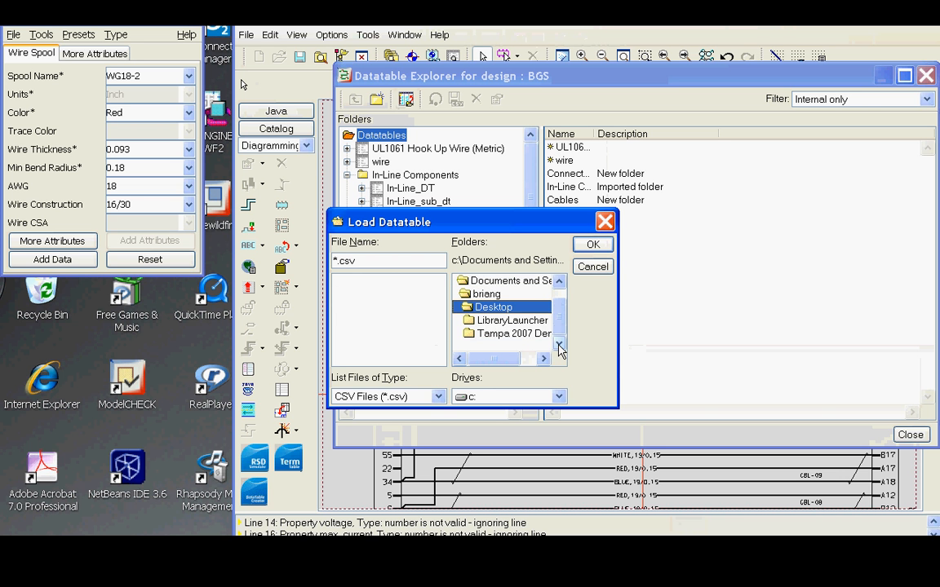
pyautogui.click(530, 333)
pyautogui.doubleClick(530, 332)
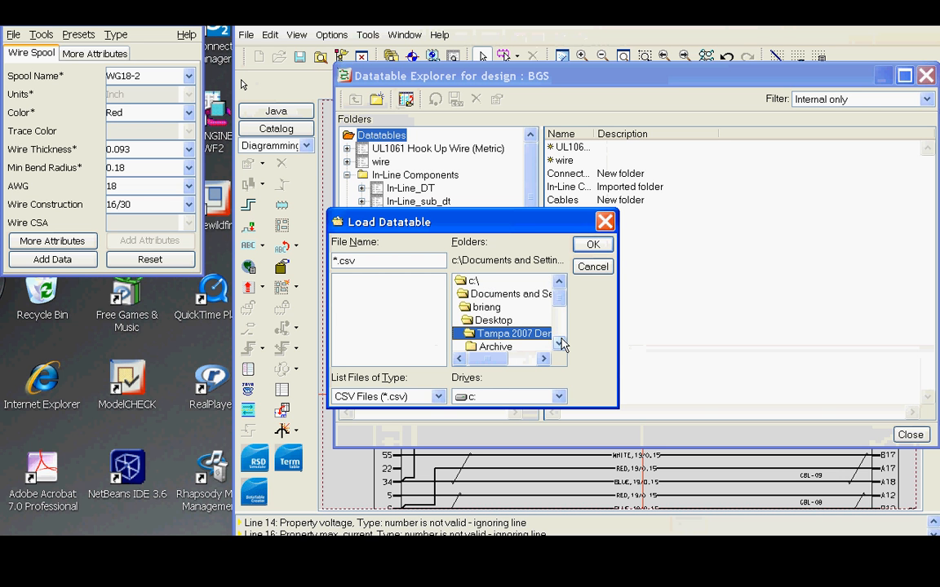
pyautogui.click(560, 344)
pyautogui.click(559, 343)
pyautogui.click(495, 333)
pyautogui.doubleClick(495, 333)
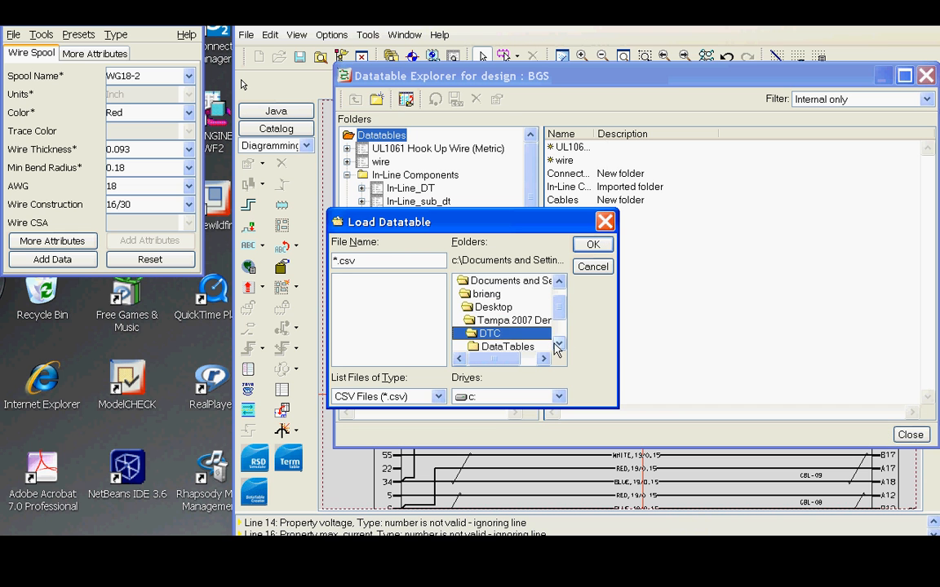
pyautogui.doubleClick(538, 347)
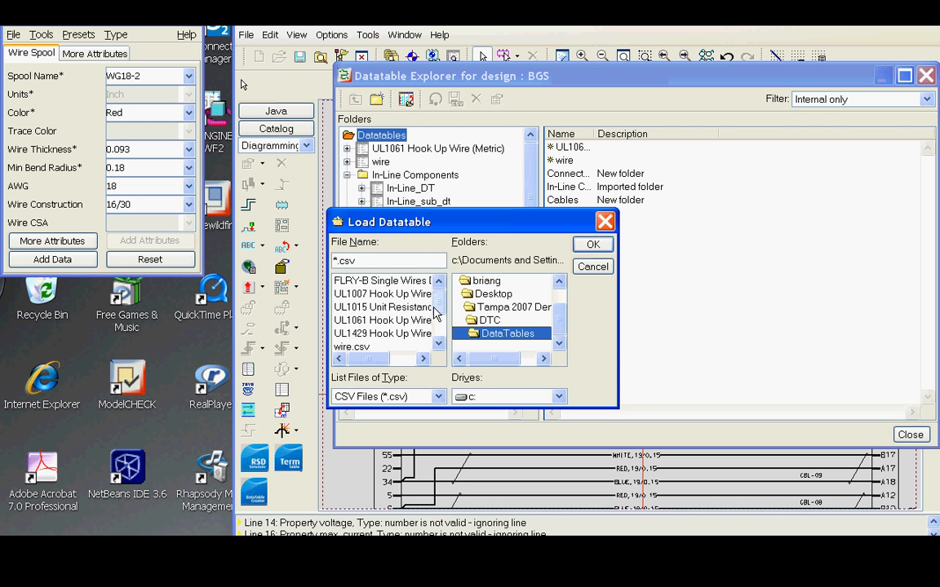
# Load WireV04.csv from that folder, confirming the required WireV04 datatable.
pyautogui.moveTo(439, 305); pyautogui.dragTo(436, 314)
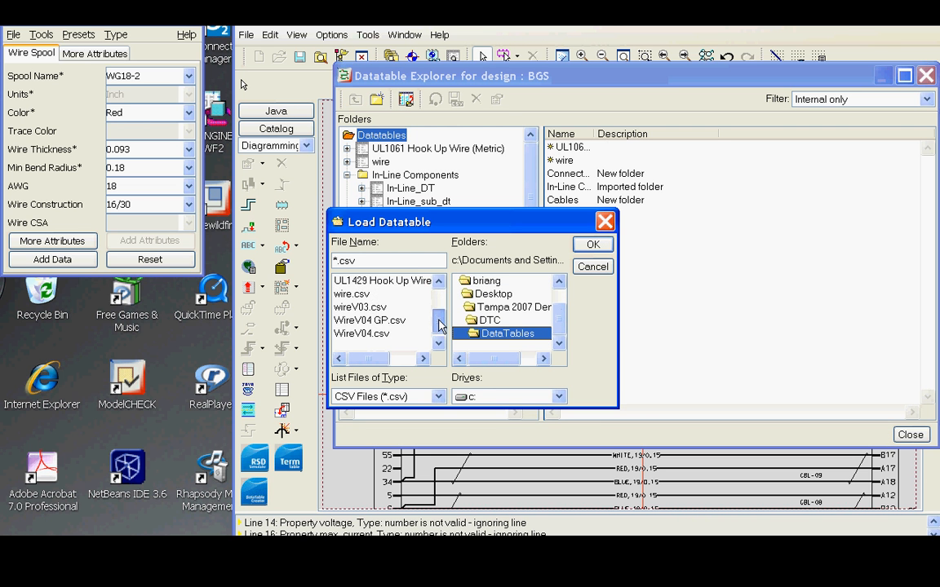
pyautogui.click(390, 334)
pyautogui.click(593, 244)
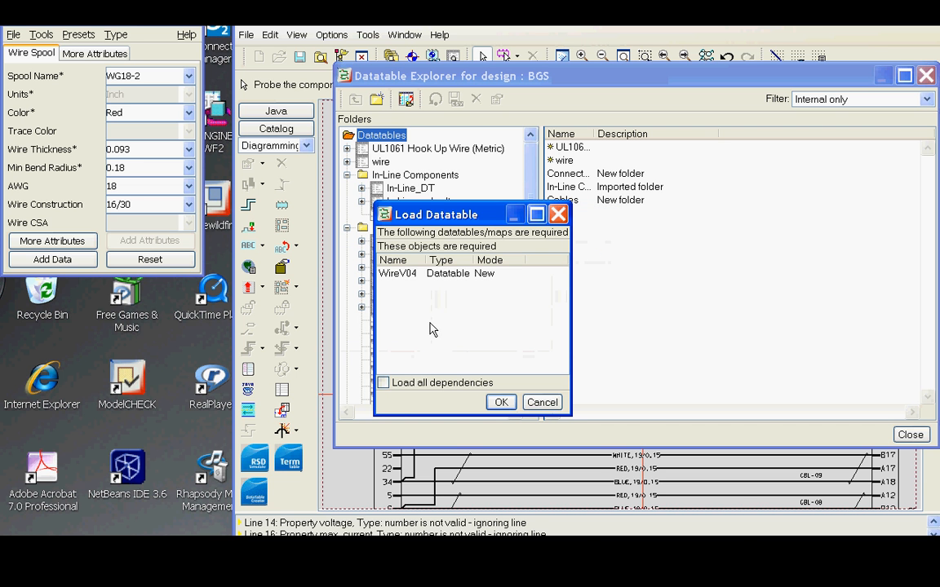
pyautogui.click(398, 274)
pyautogui.click(501, 402)
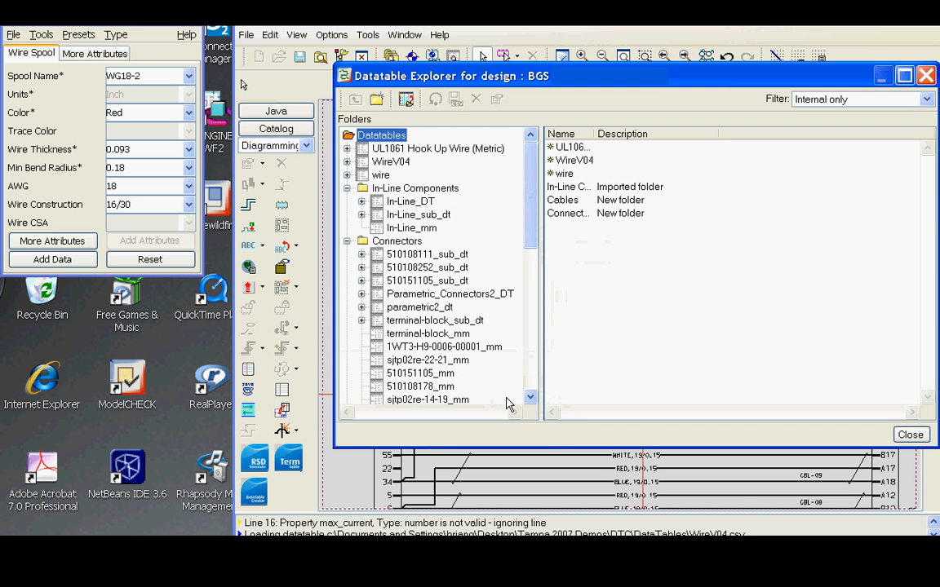
# Open the WireV04 data table and enlarge the explorer window to review its dataset columns.
pyautogui.click(351, 161)
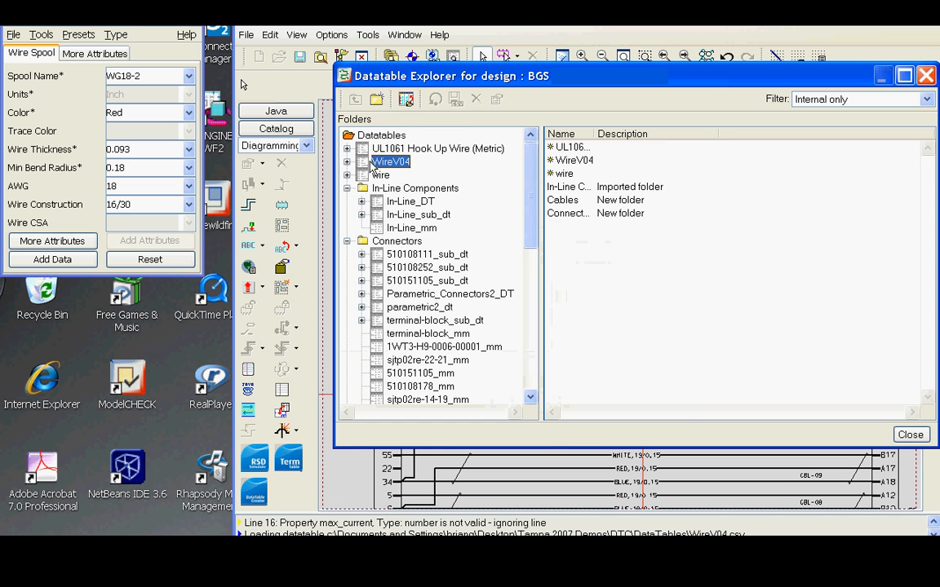
pyautogui.moveTo(631, 85); pyautogui.dragTo(471, 131)
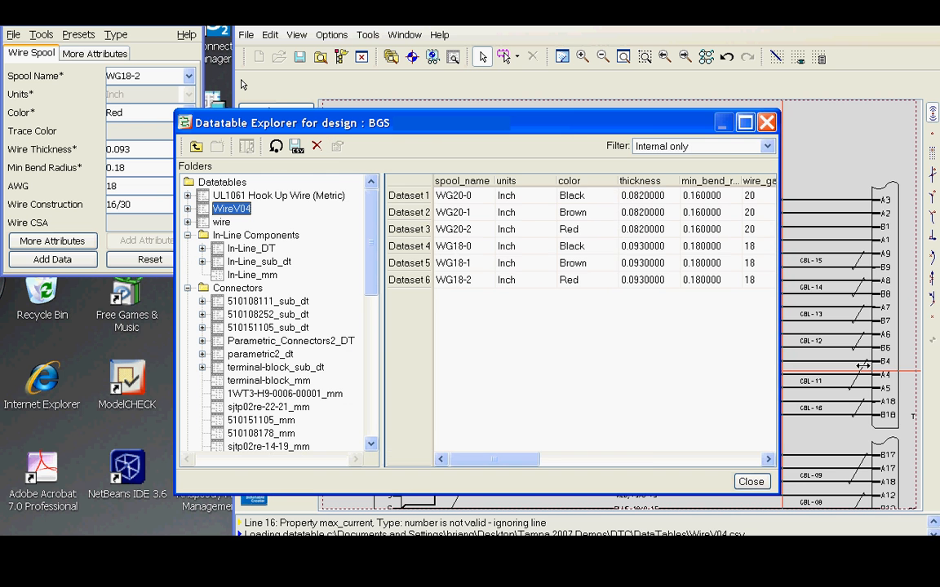
pyautogui.moveTo(779, 378); pyautogui.dragTo(926, 363)
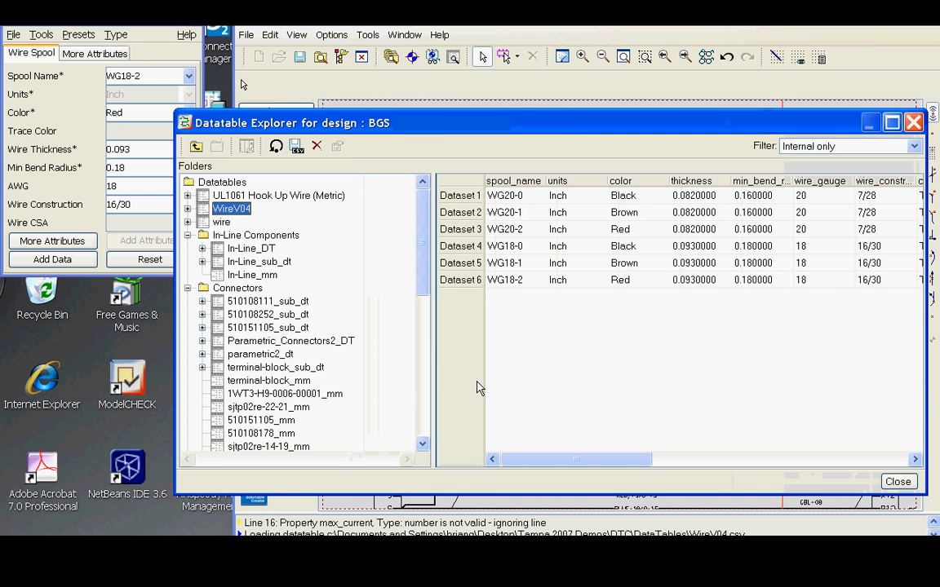
pyautogui.moveTo(567, 469); pyautogui.dragTo(589, 458)
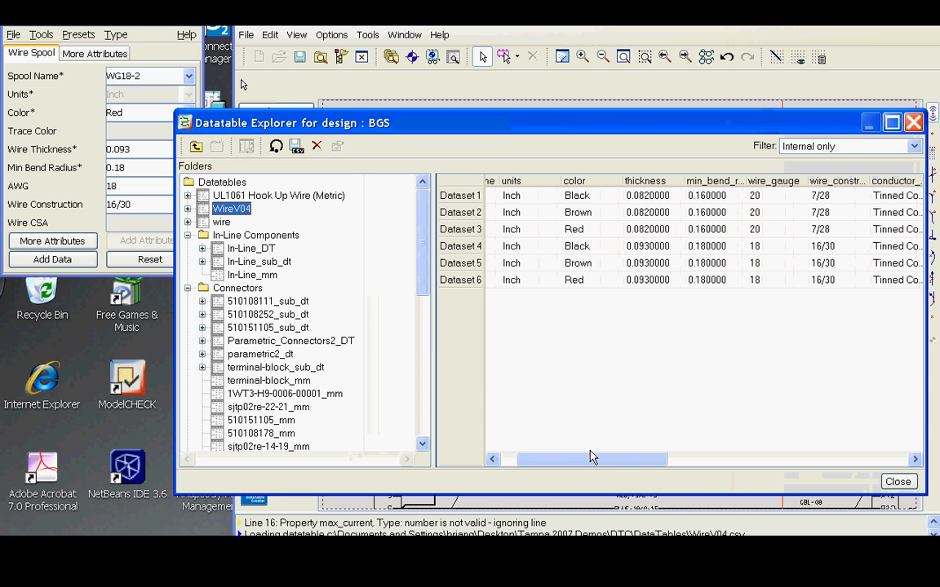